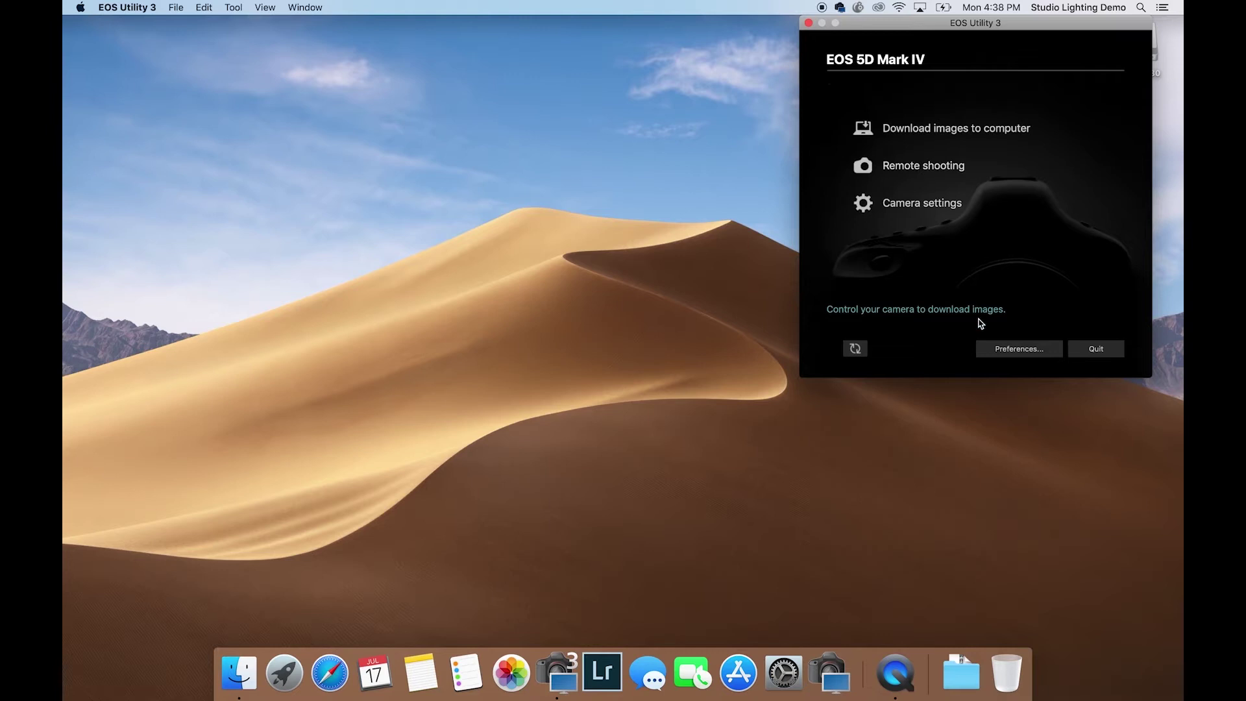
- In Destination Folder preferences, turn off creating dated subfolders
click(1010, 348)
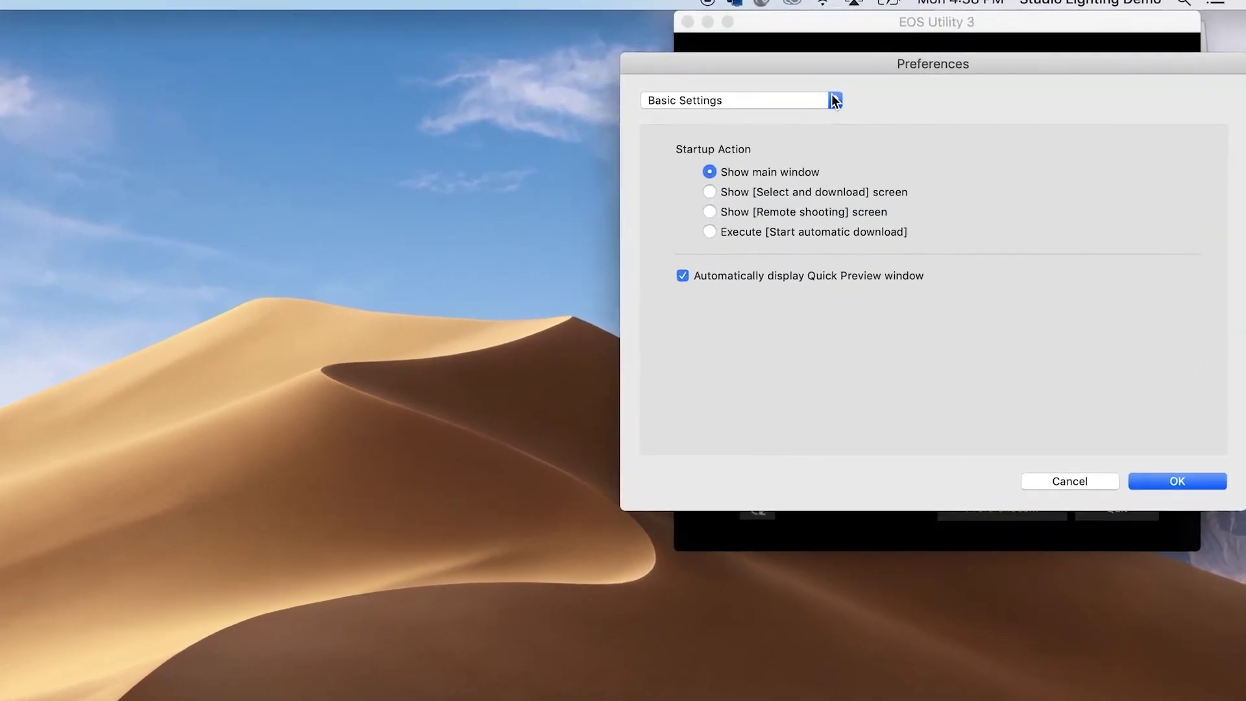
click(906, 76)
click(654, 139)
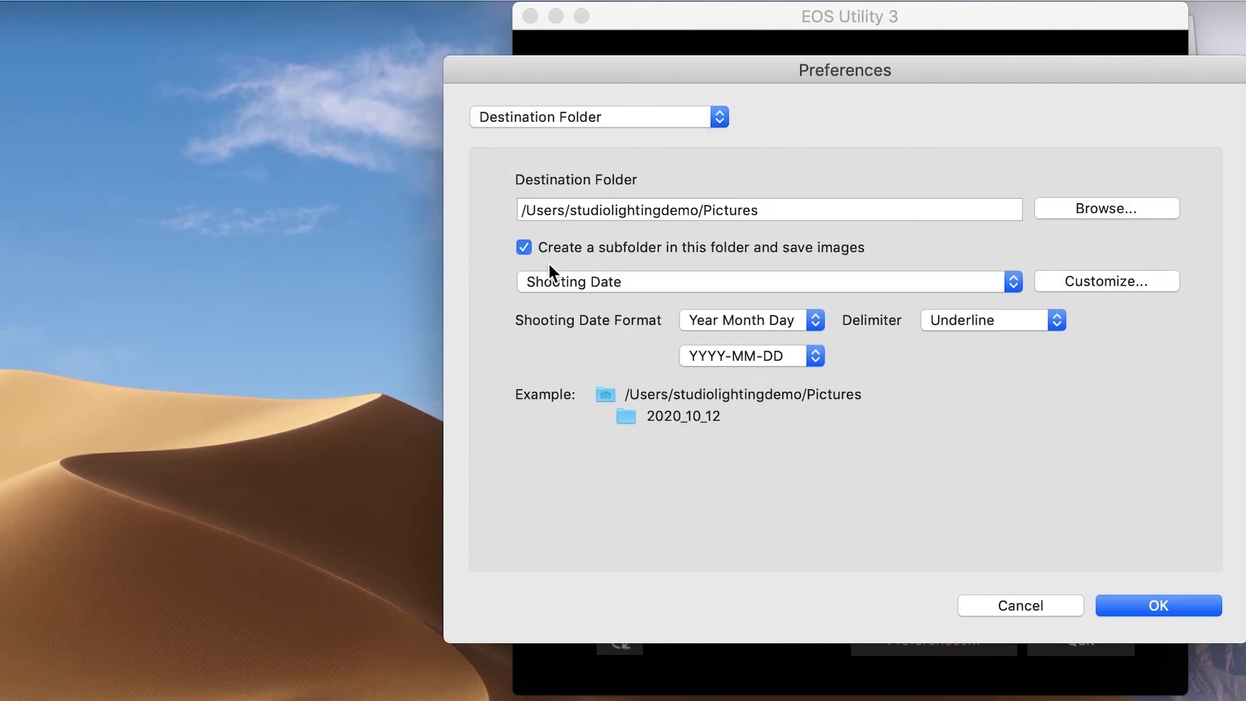
click(526, 248)
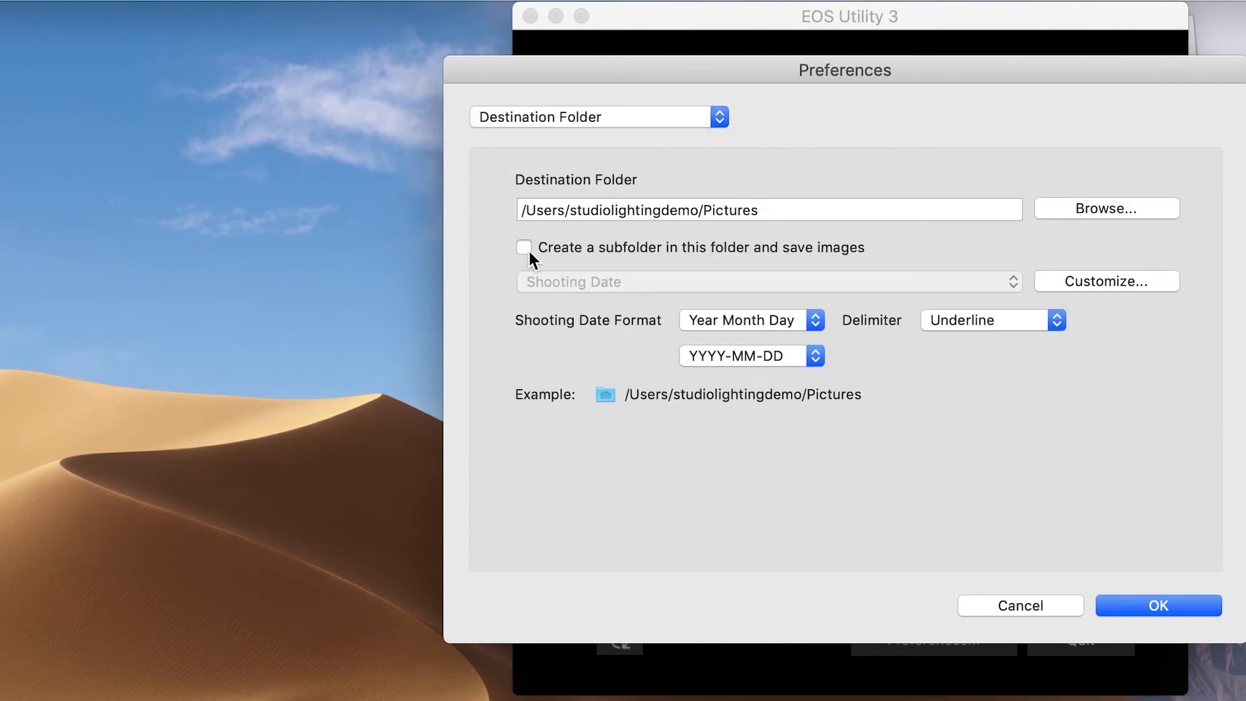
- Create the Desktop folder '20201012 EOS Utility' as the destination and save preferences
click(1084, 213)
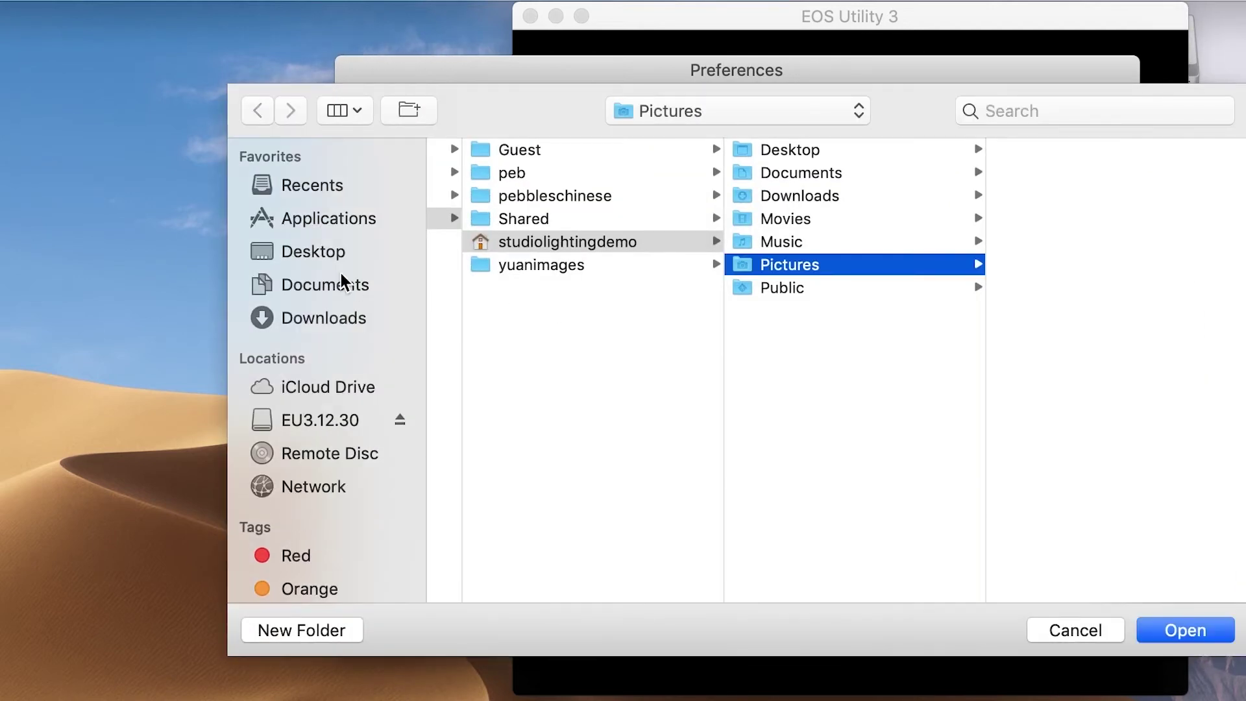
click(317, 251)
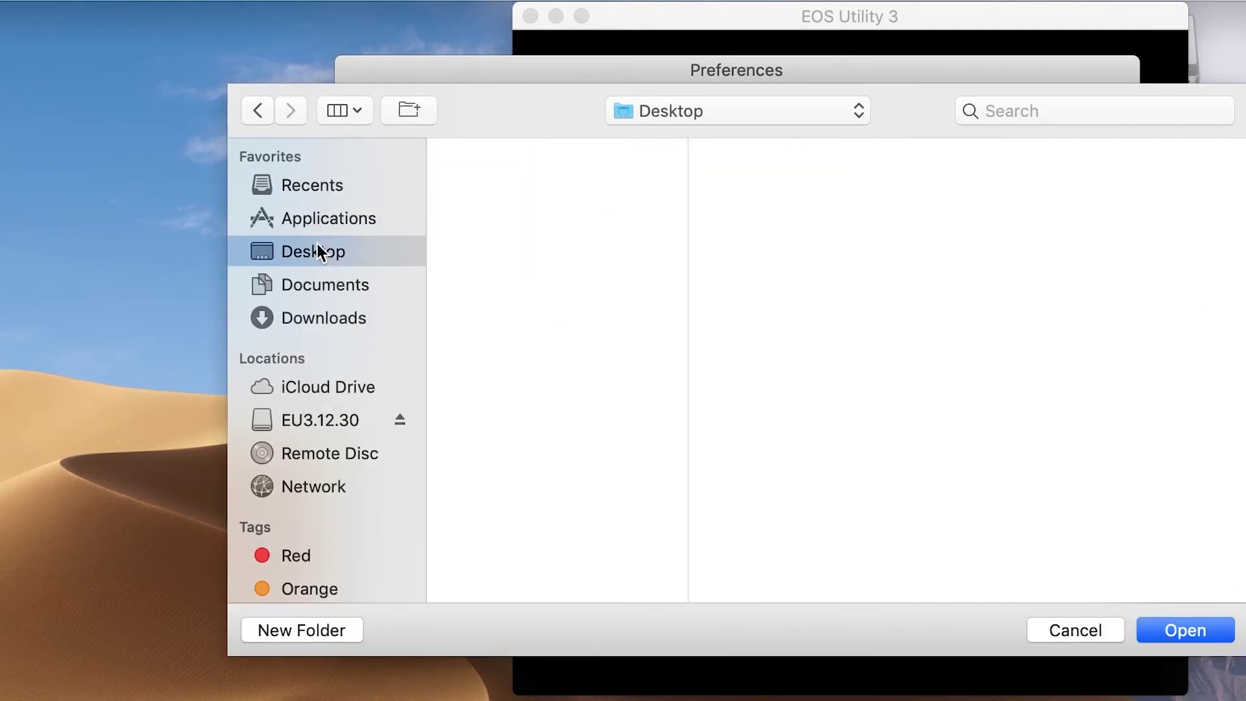
click(315, 631)
text(20201012 EOS Utility)
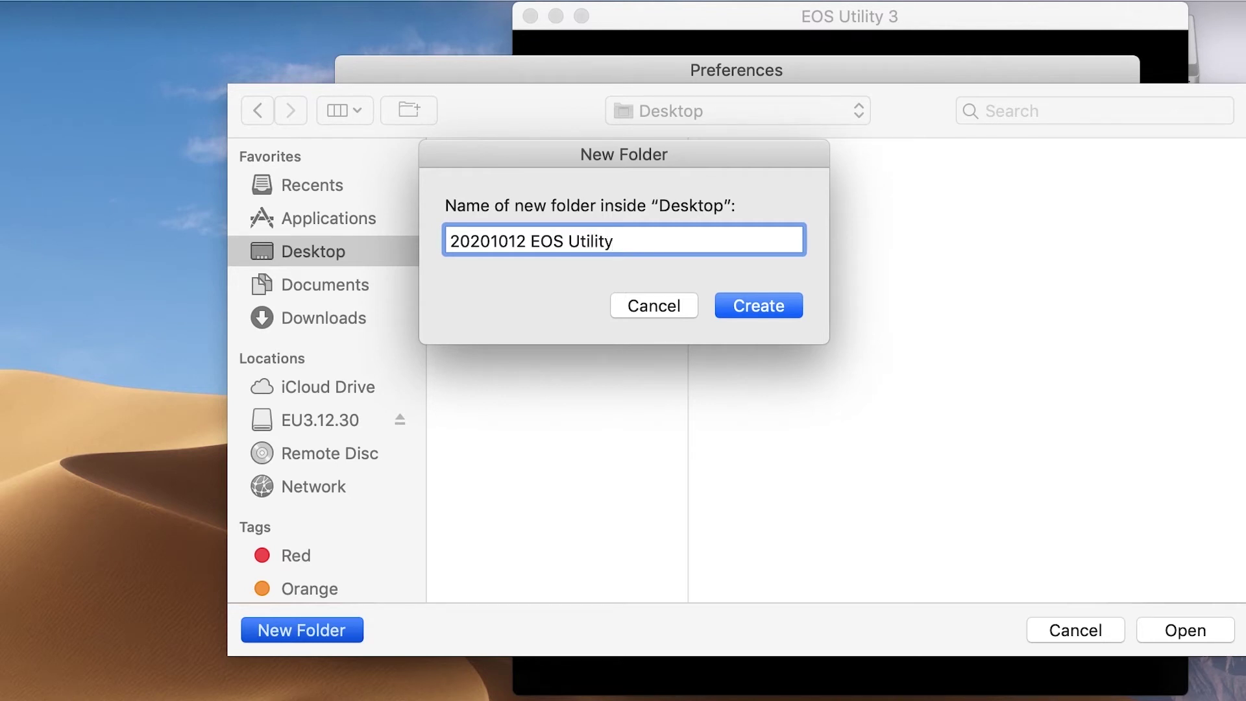
key(Return)
key(Return)
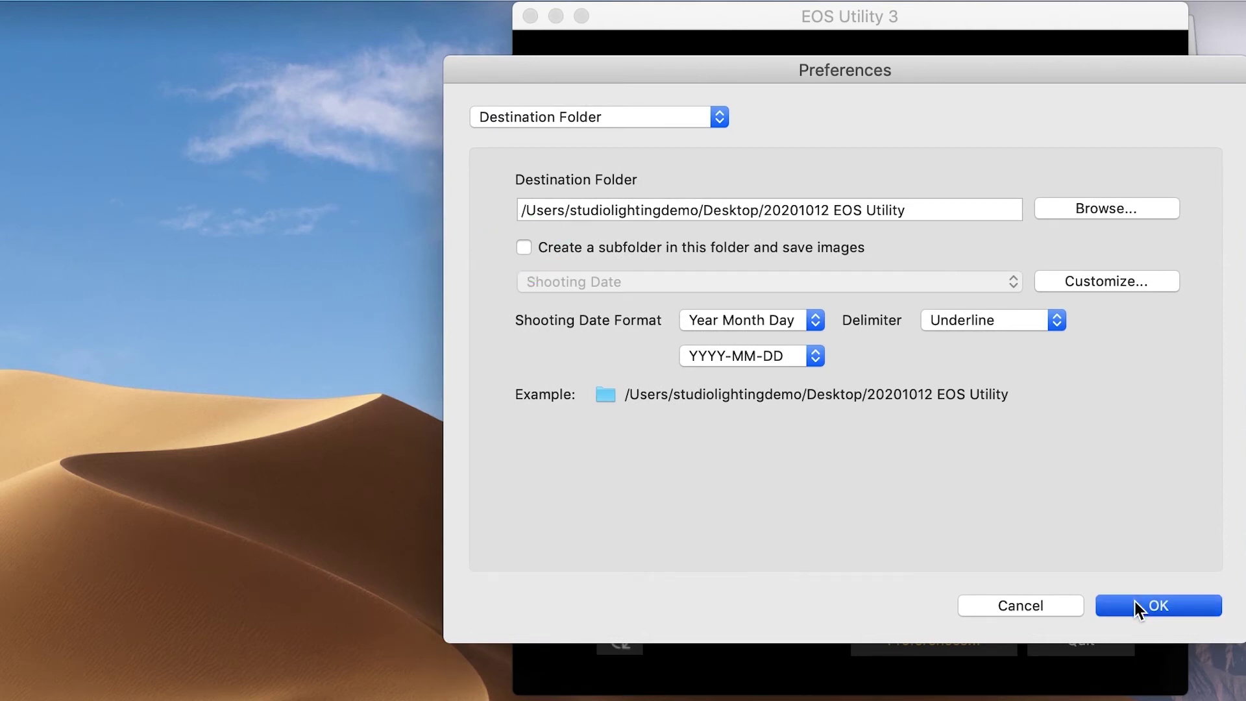
click(1134, 601)
mouse_move(750, 289)
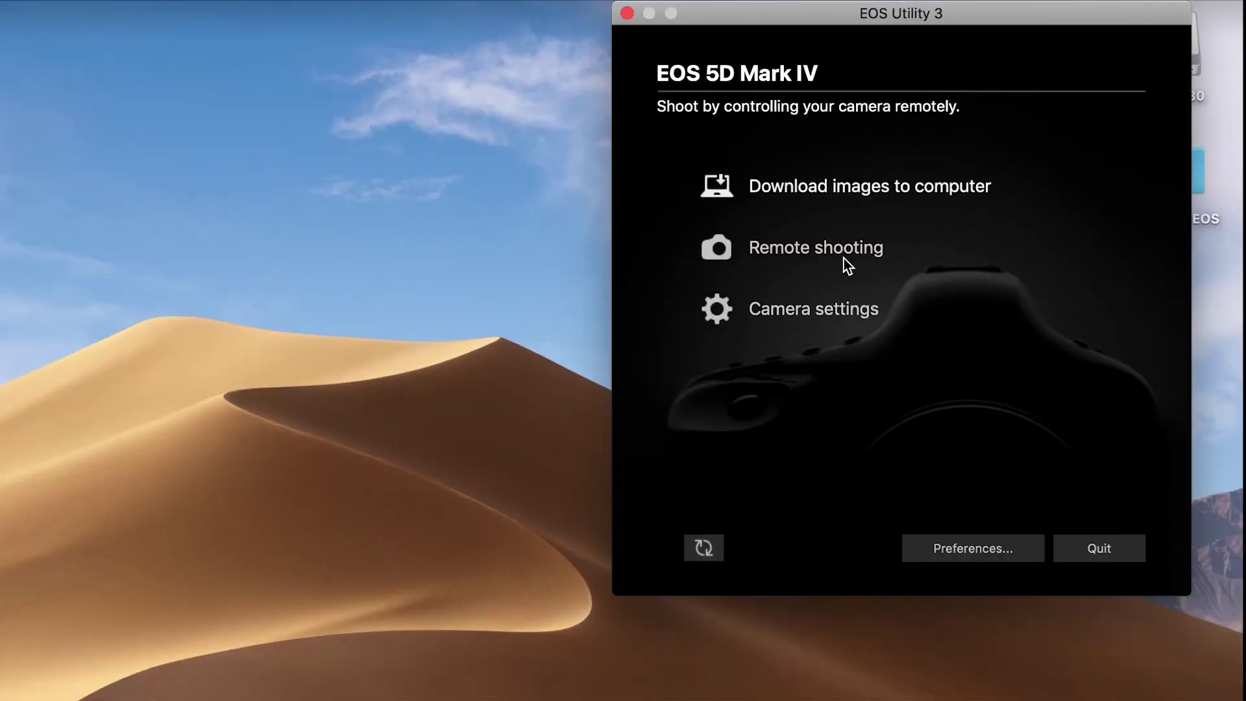
- Open Remote Shooting and set the save destination to Computer and camera memory card
click(786, 310)
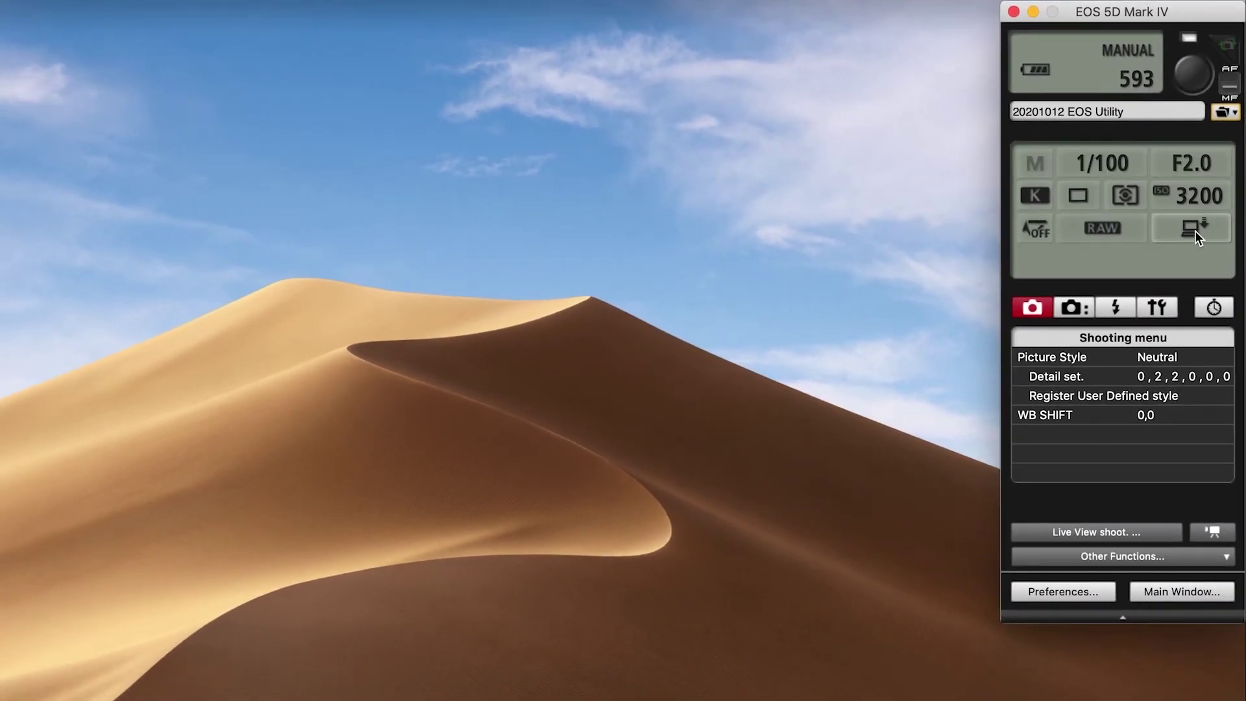
click(1195, 231)
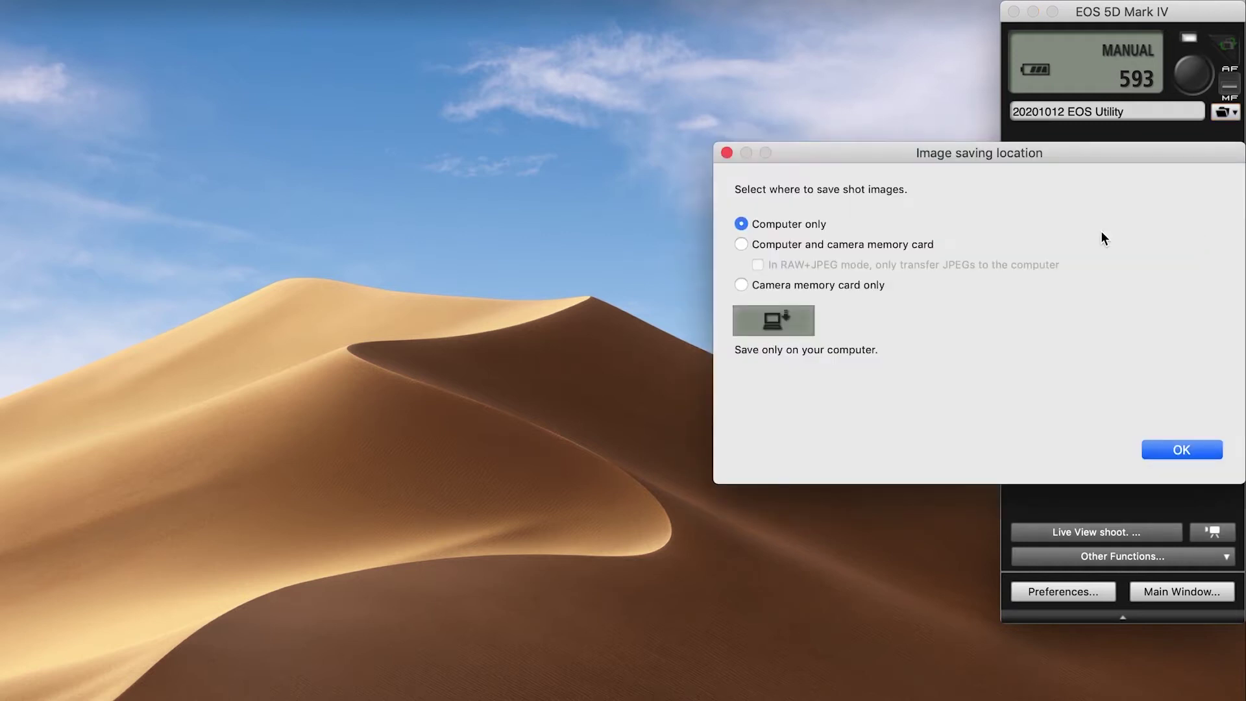
click(765, 246)
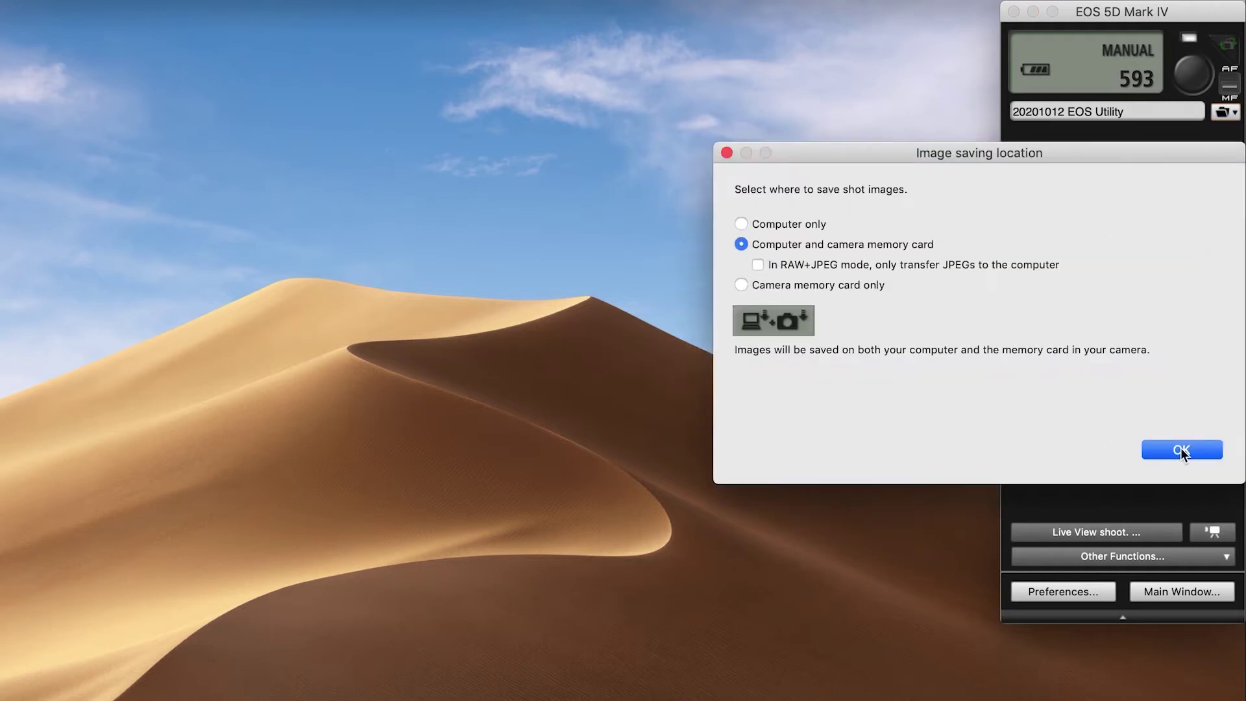
click(1181, 451)
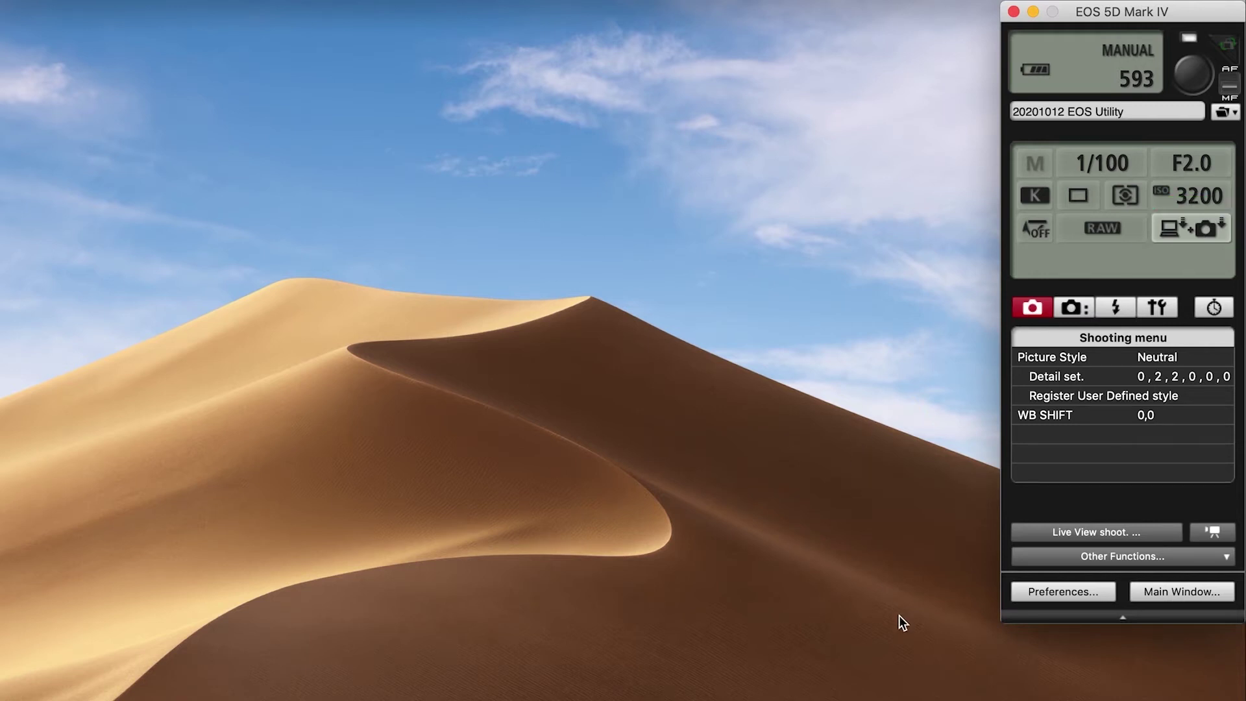
- Review the Linked Software, Time Settings and File Name preferences without changes
click(1024, 597)
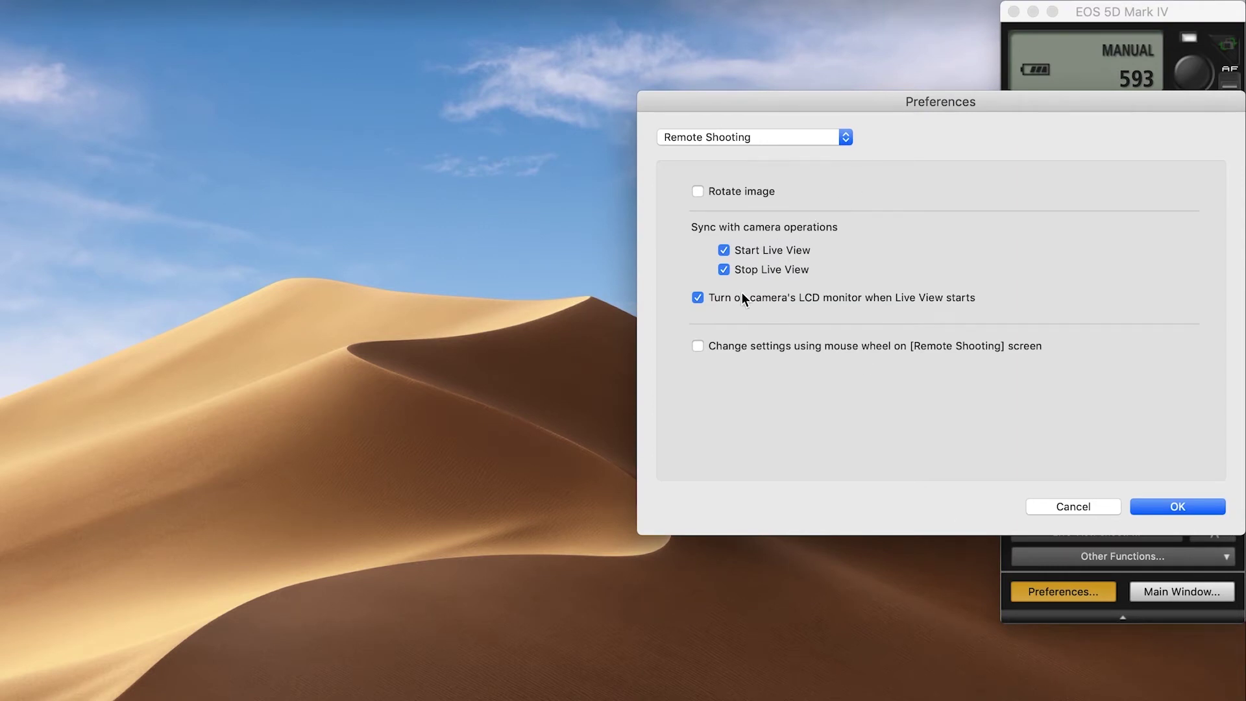
click(846, 137)
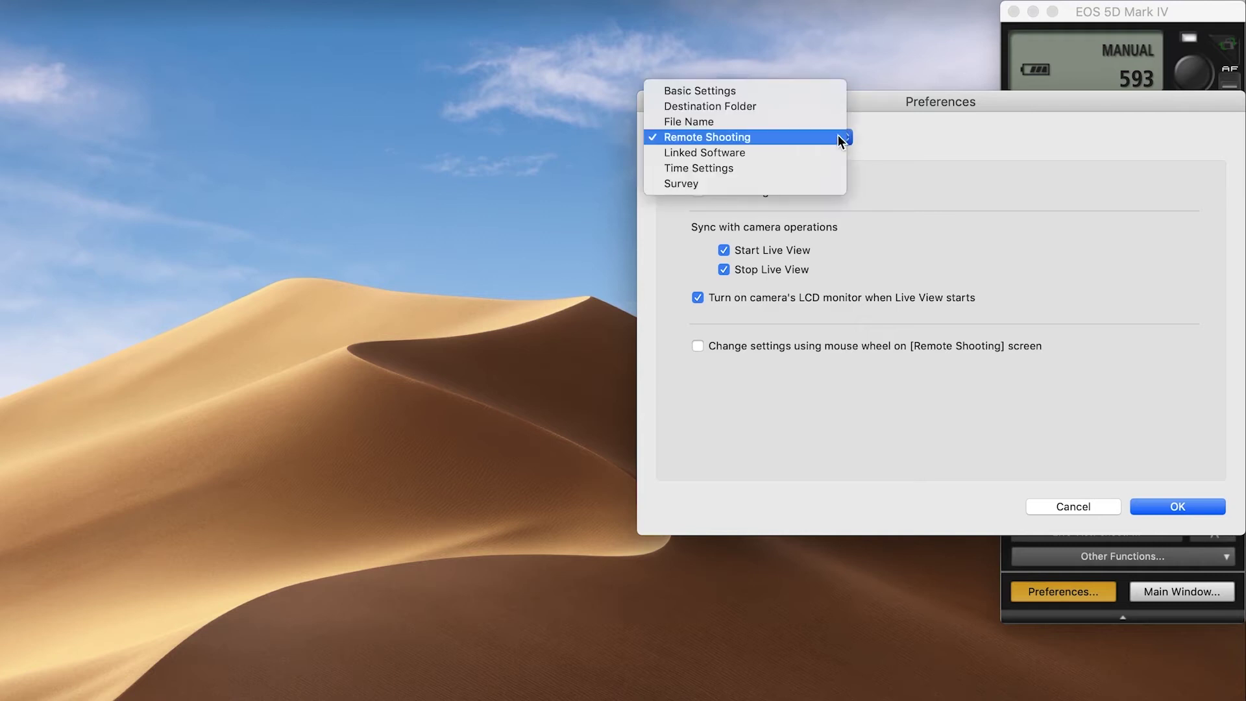
click(818, 149)
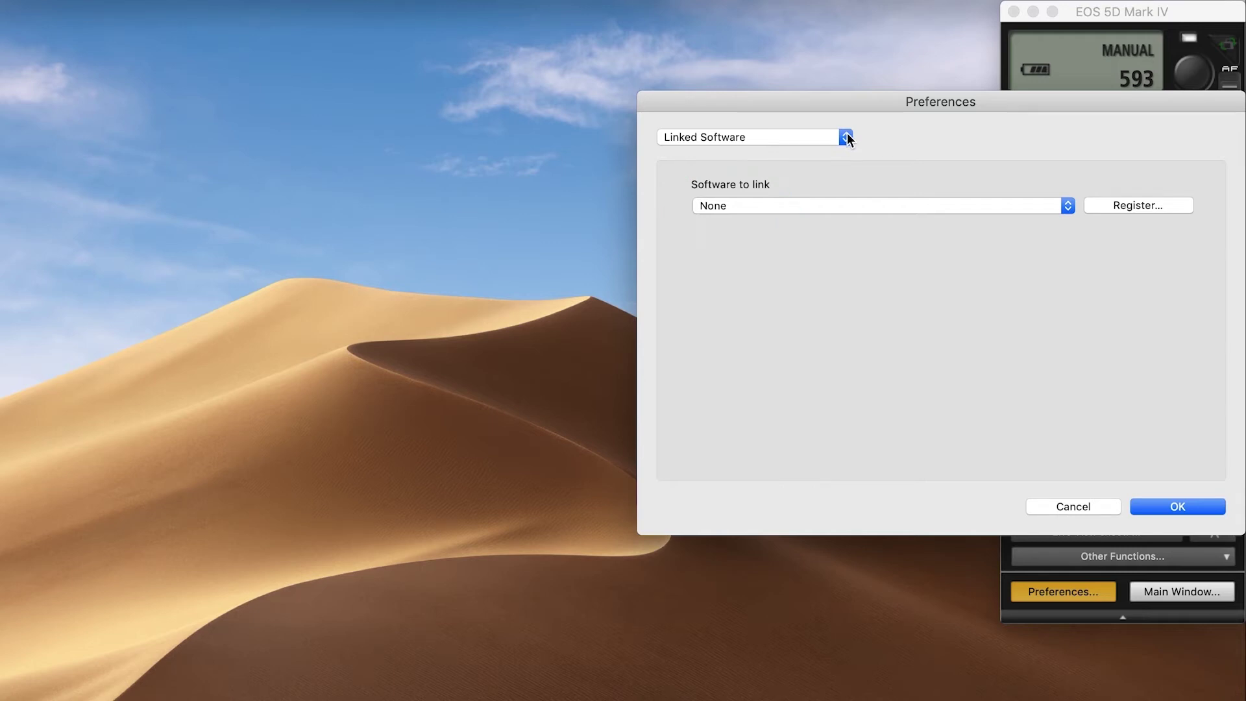
click(847, 137)
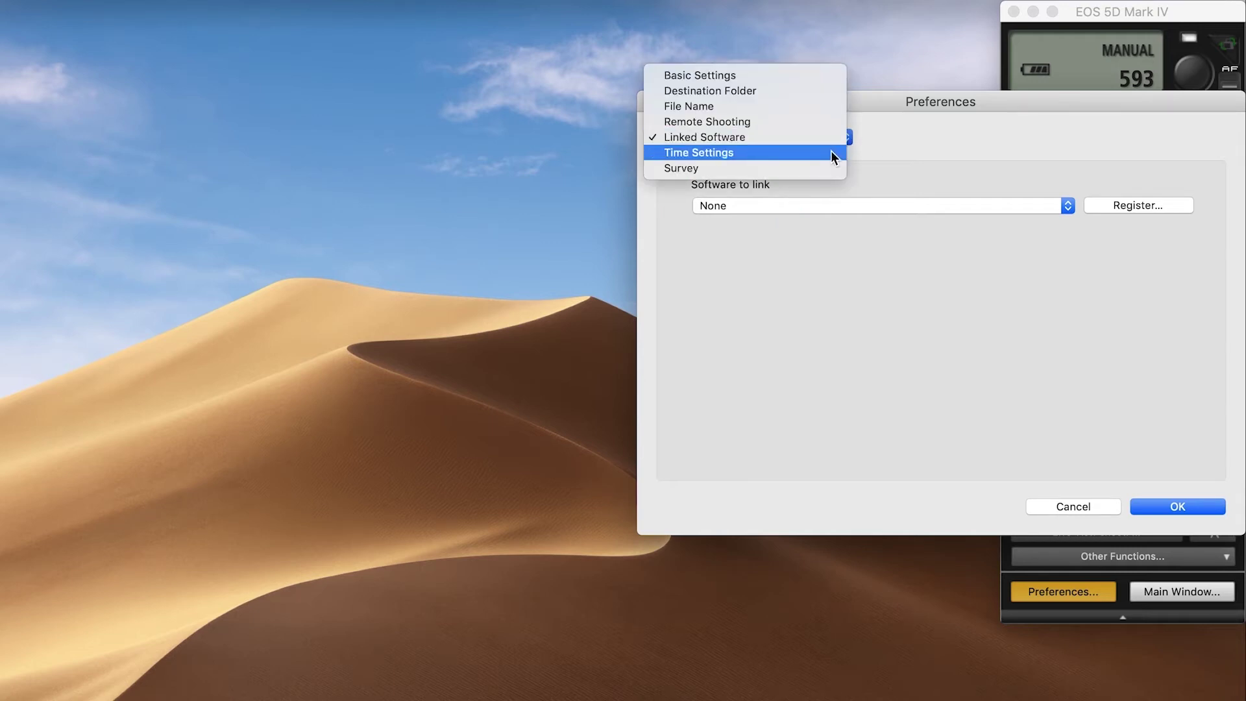
click(831, 150)
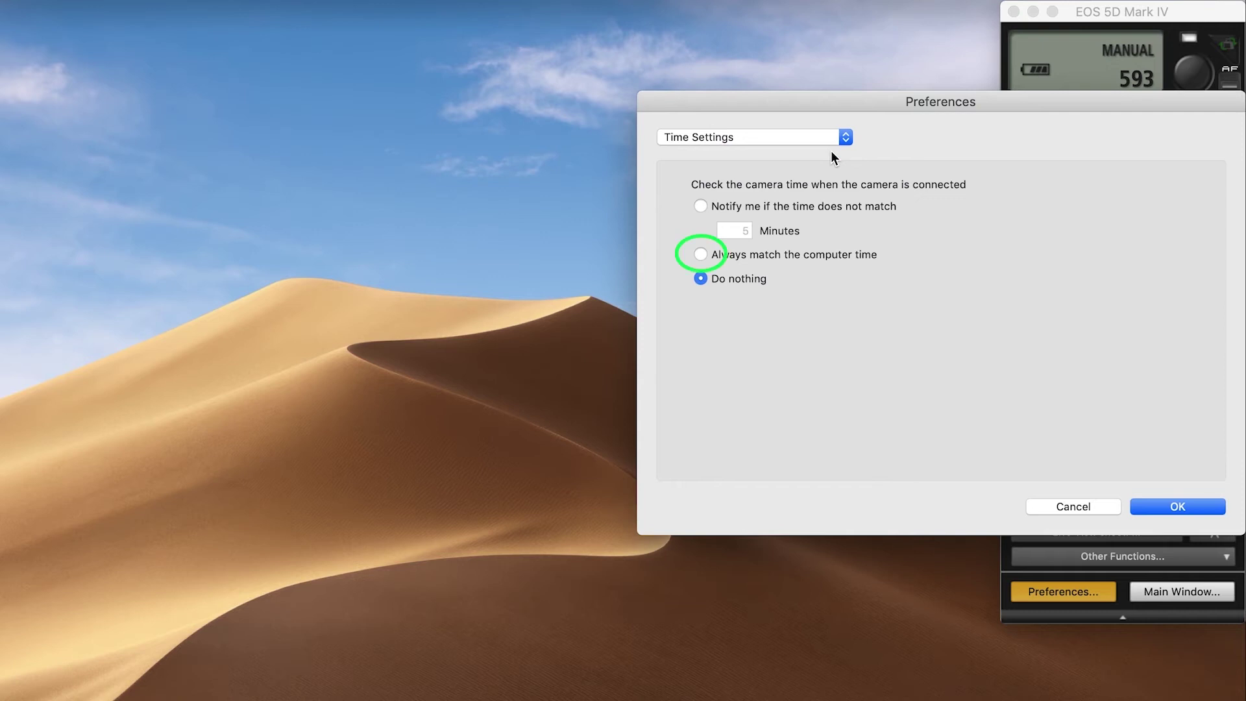
click(847, 137)
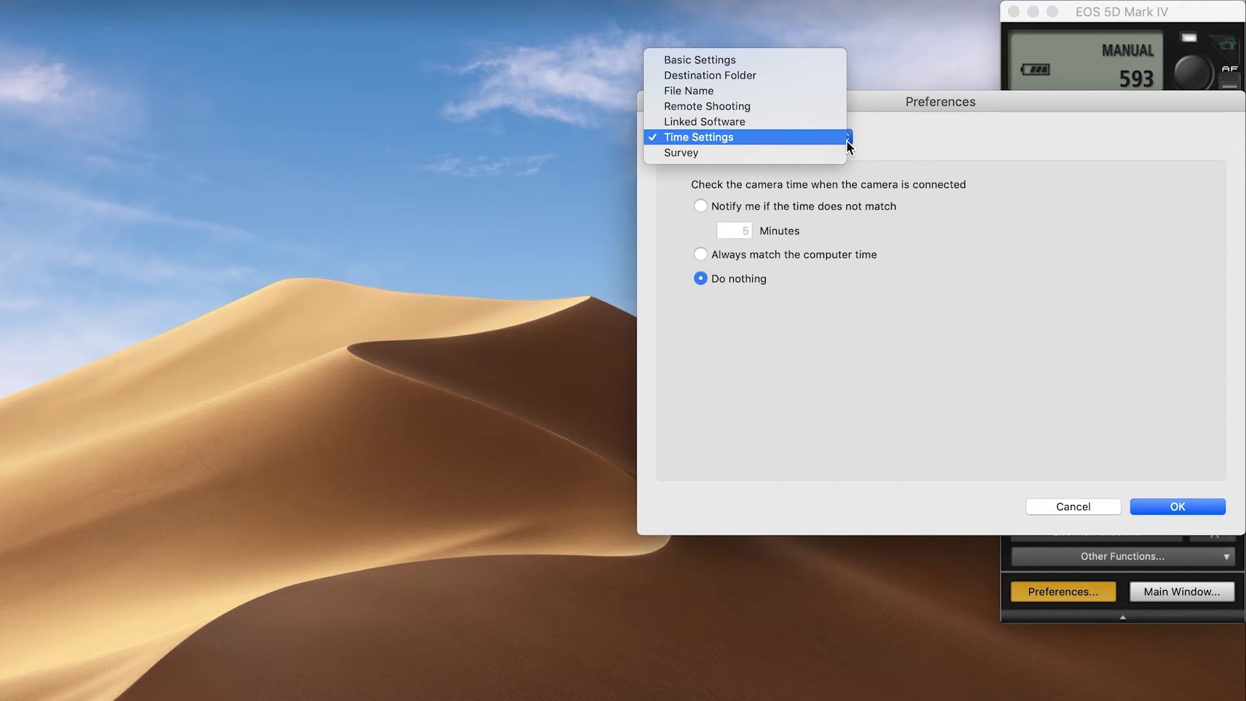
click(830, 90)
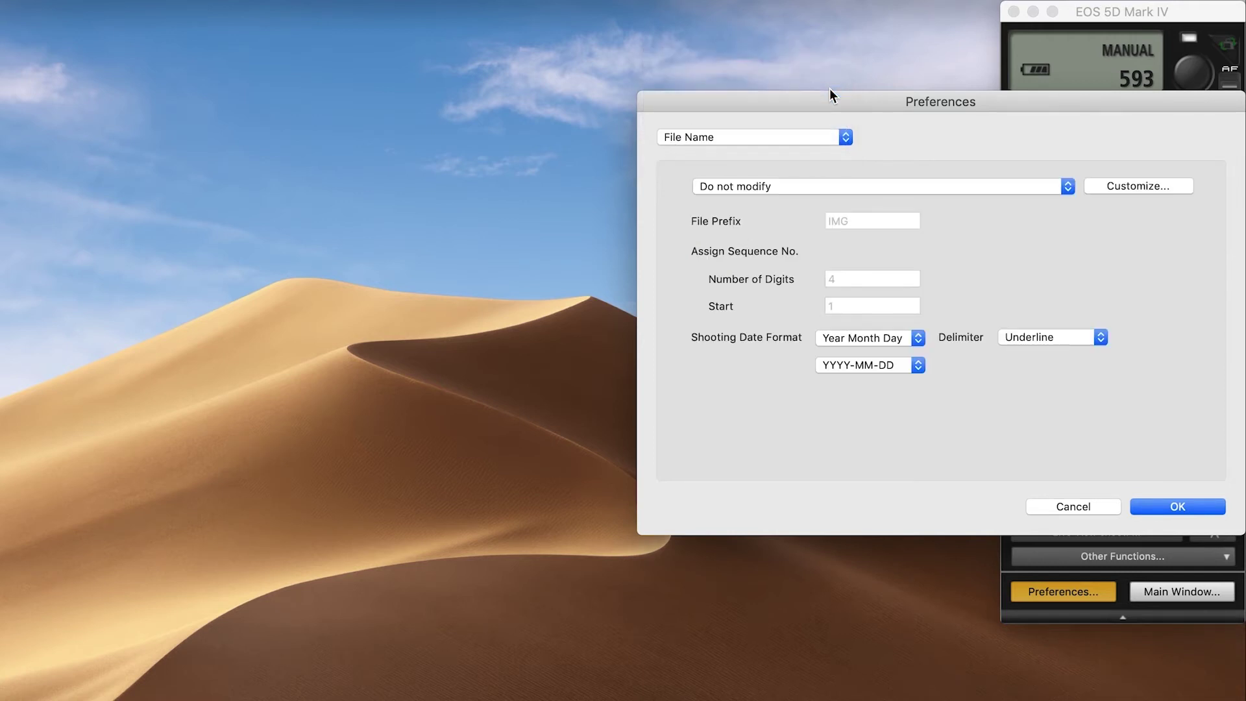
- In Basic Settings, disable automatic Quick Preview window display and save preferences
click(840, 136)
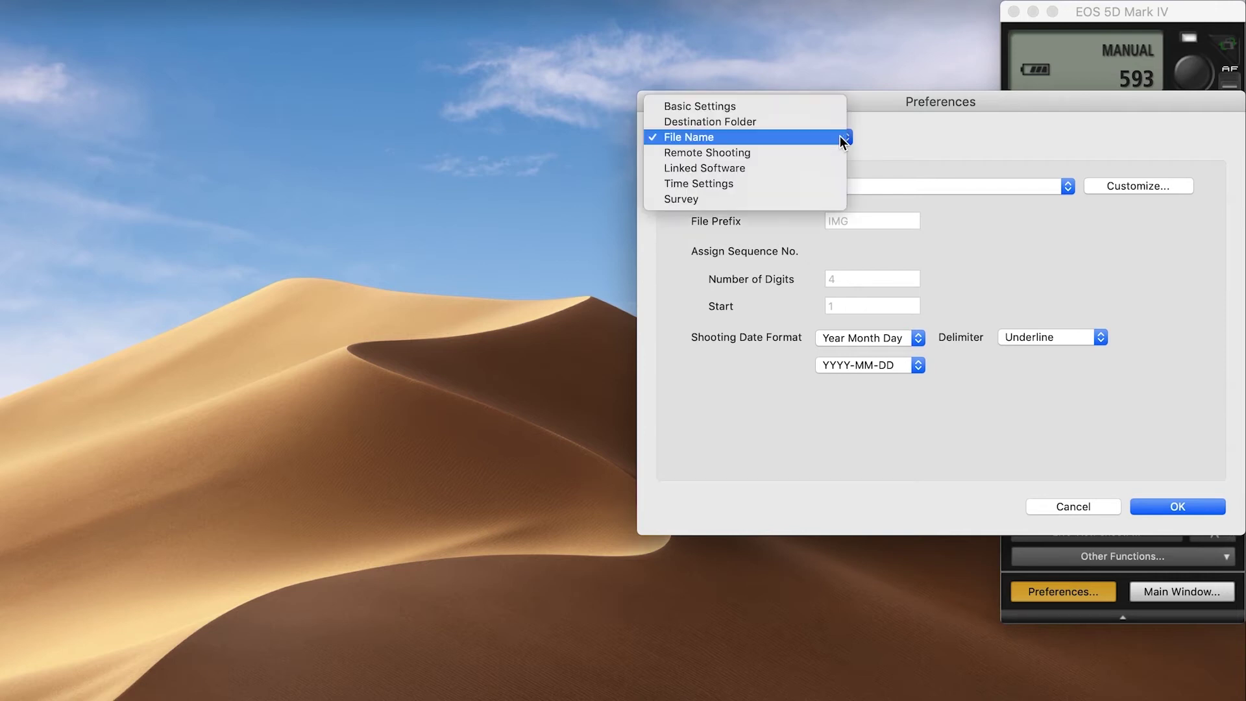
click(823, 108)
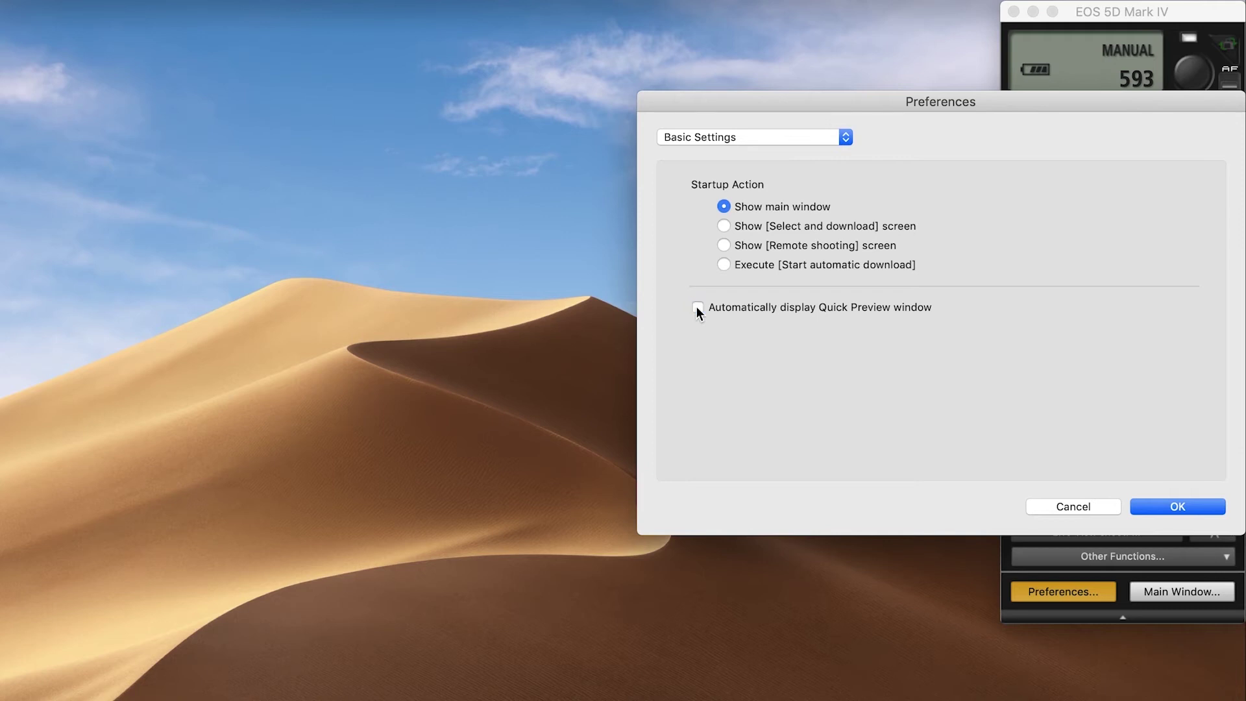
click(1178, 508)
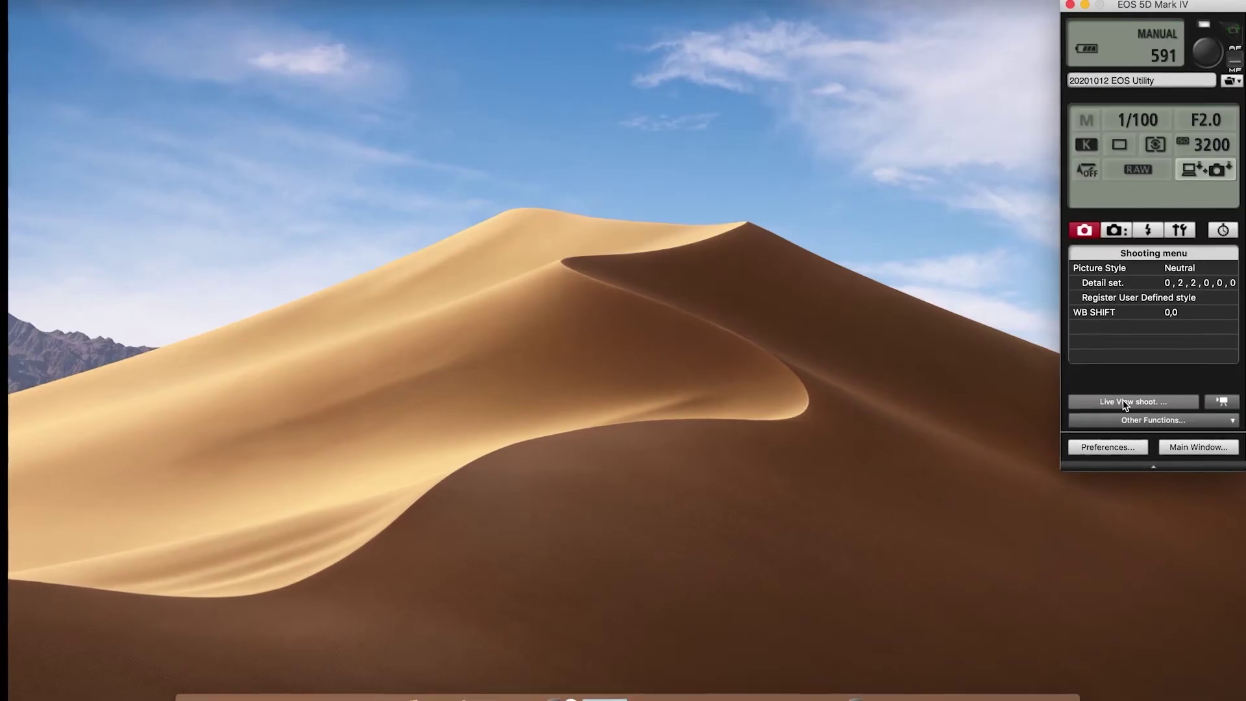
- Start Remote Live View and set the white balance colour temperature to 5500 K
click(1126, 399)
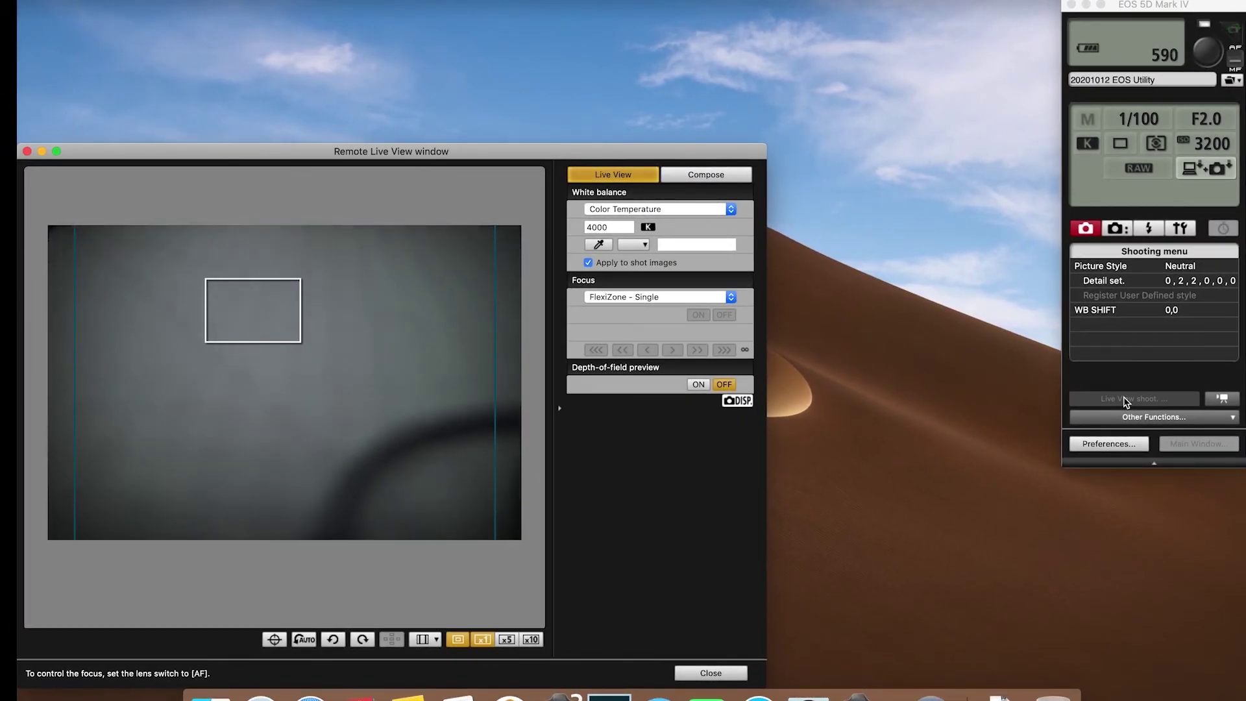
click(1087, 143)
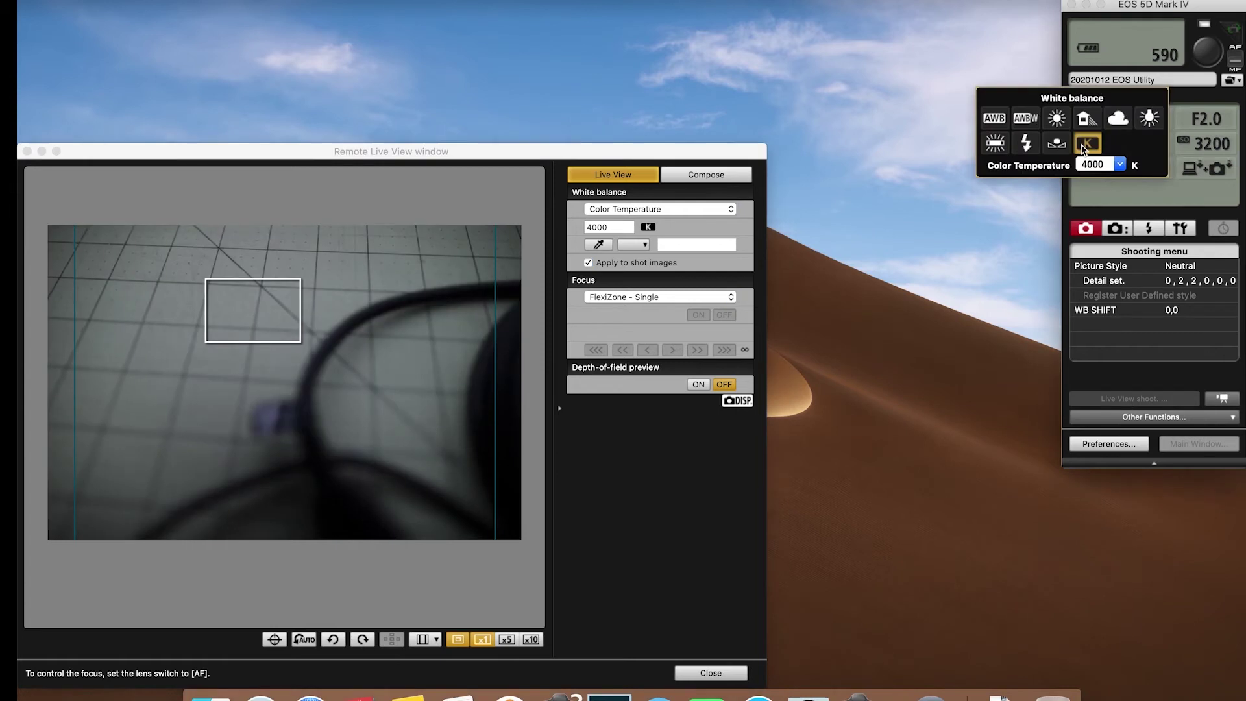
click(1119, 166)
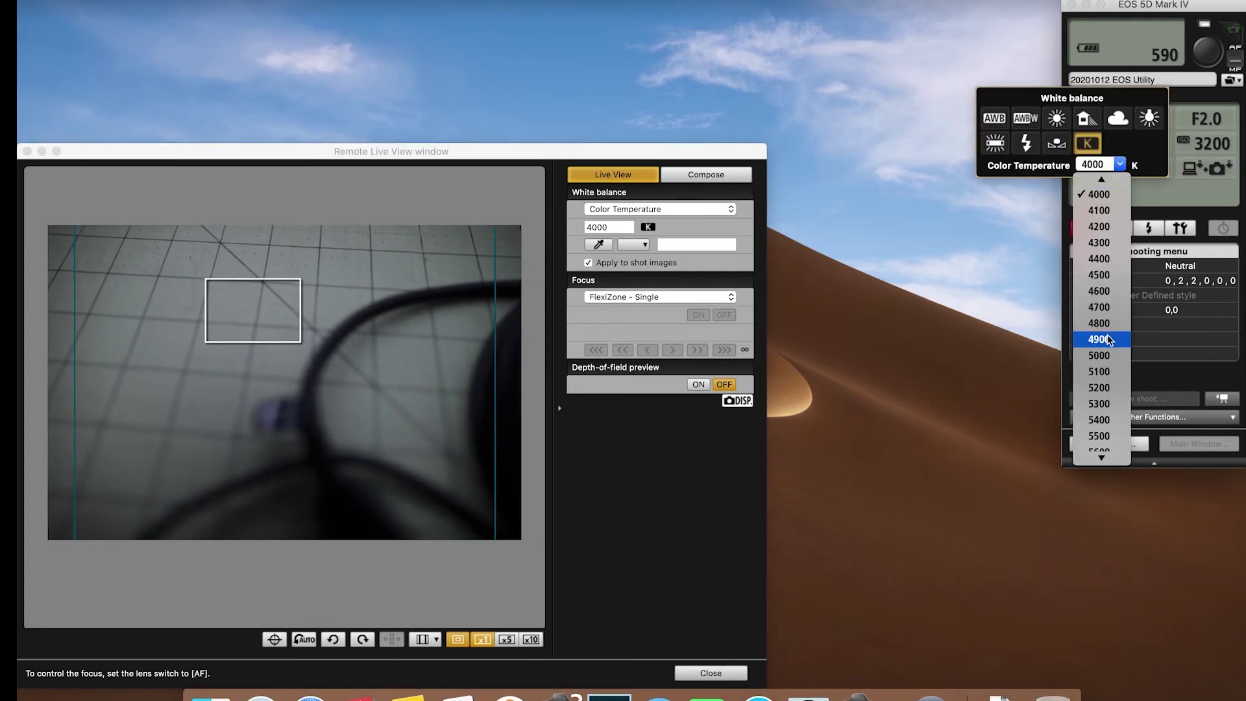
click(1103, 436)
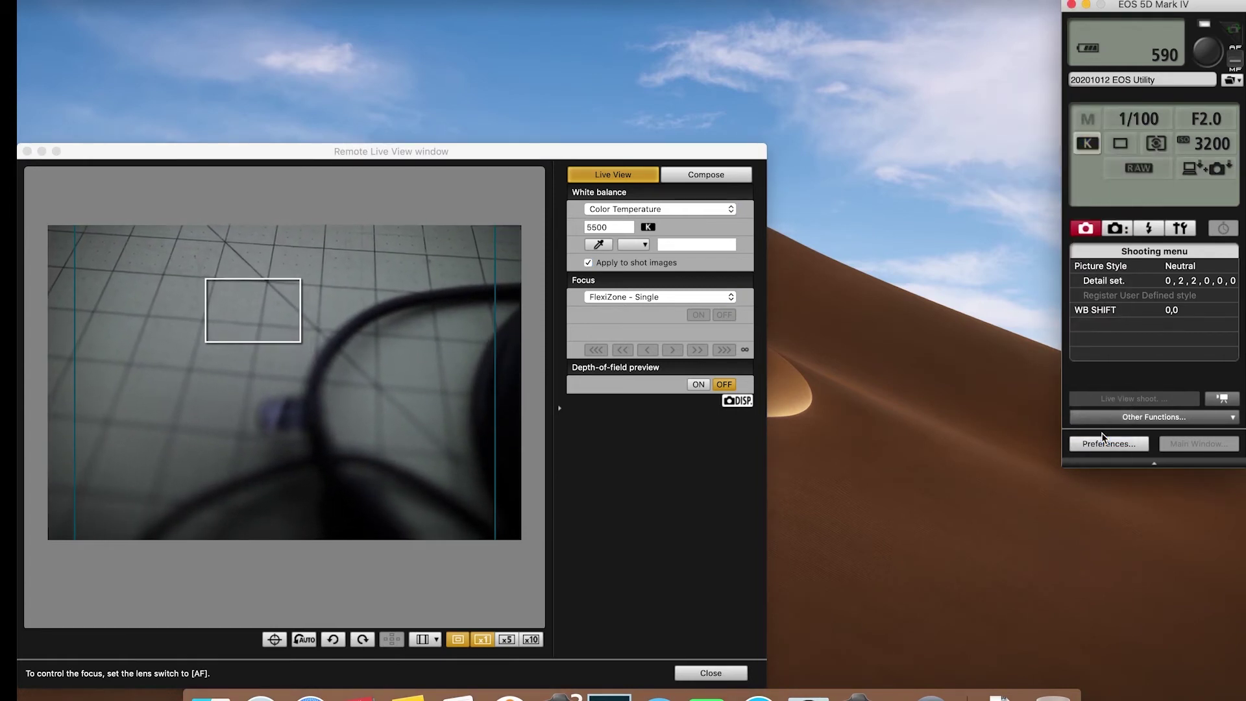
- Set ISO 1600 and shutter speed 1/60, then fire a test shot
click(1208, 143)
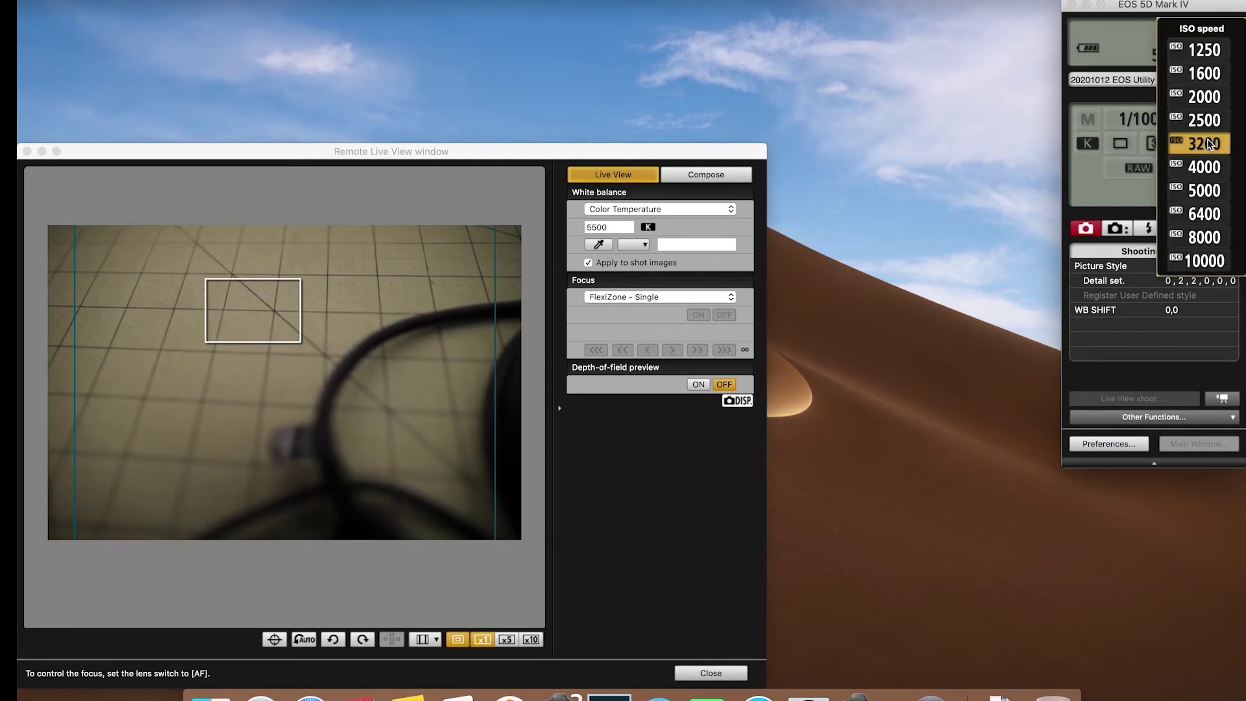
click(1204, 73)
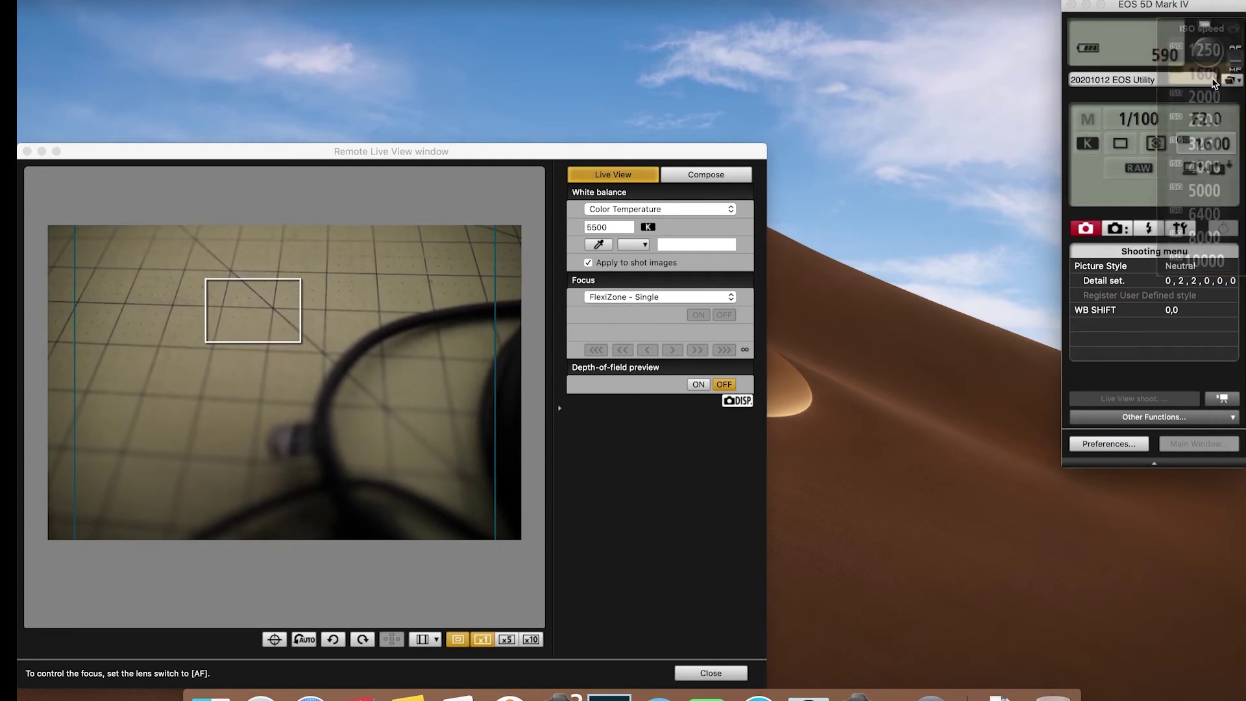
click(1154, 126)
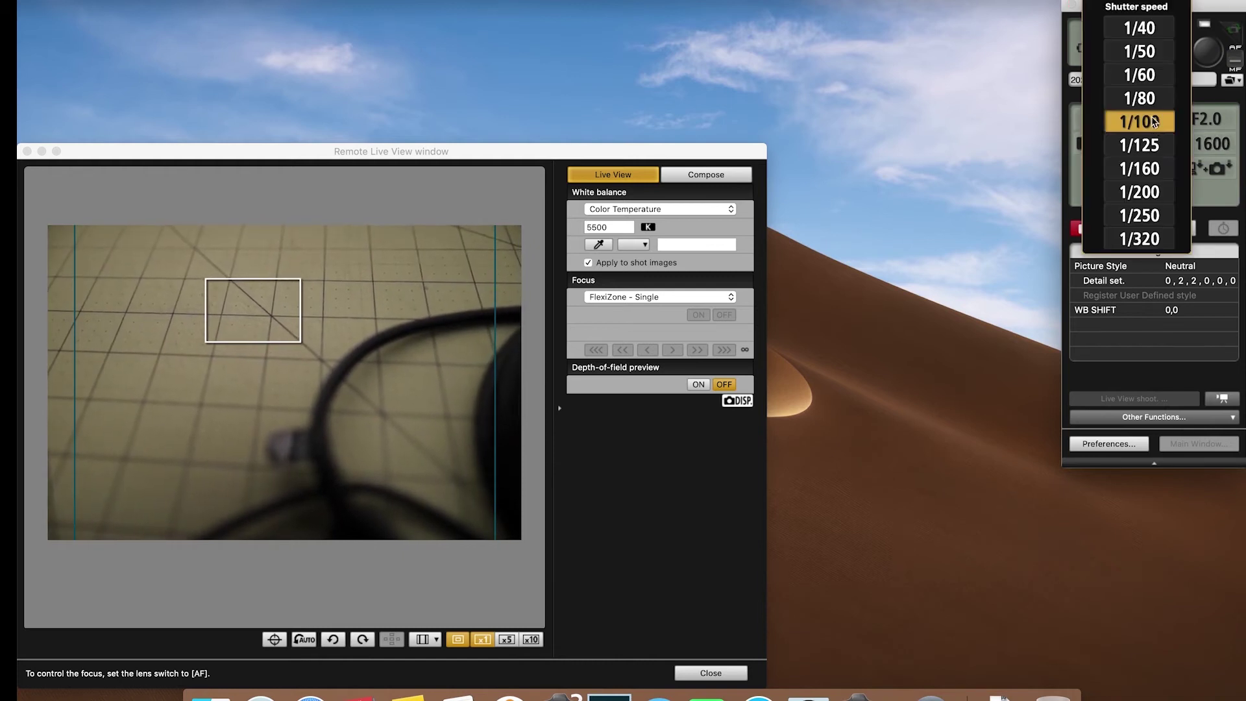
click(1151, 87)
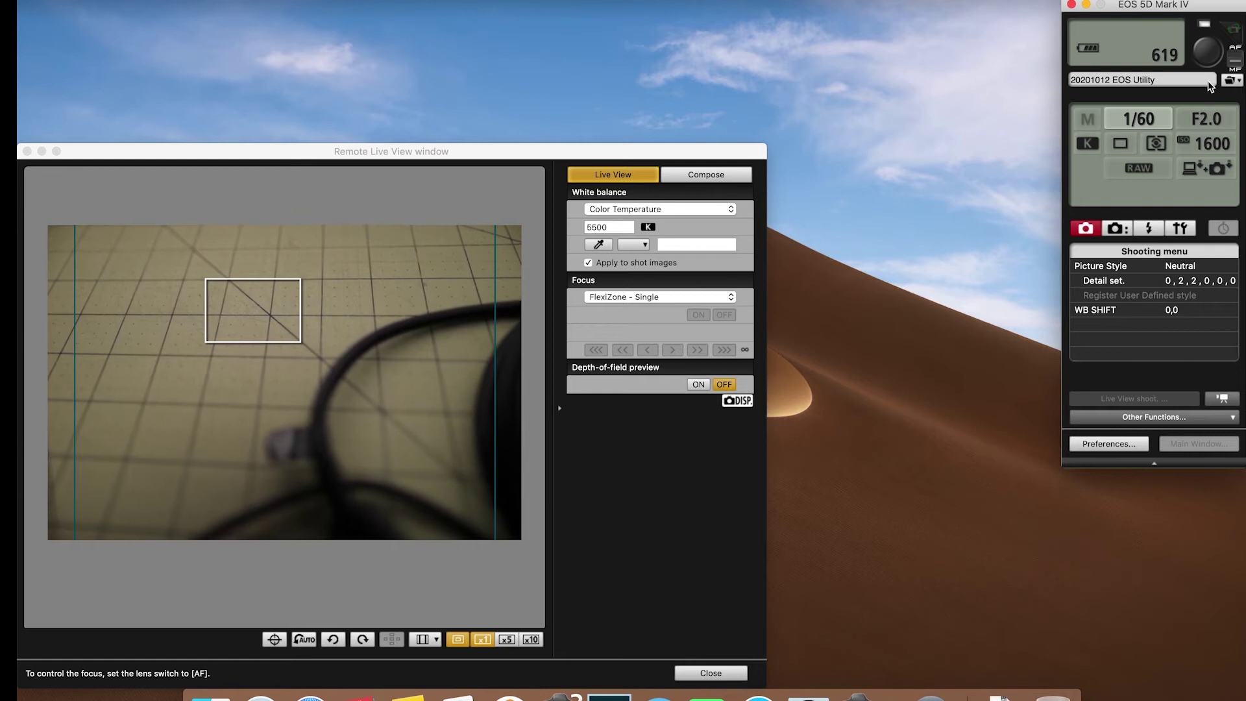
click(1213, 62)
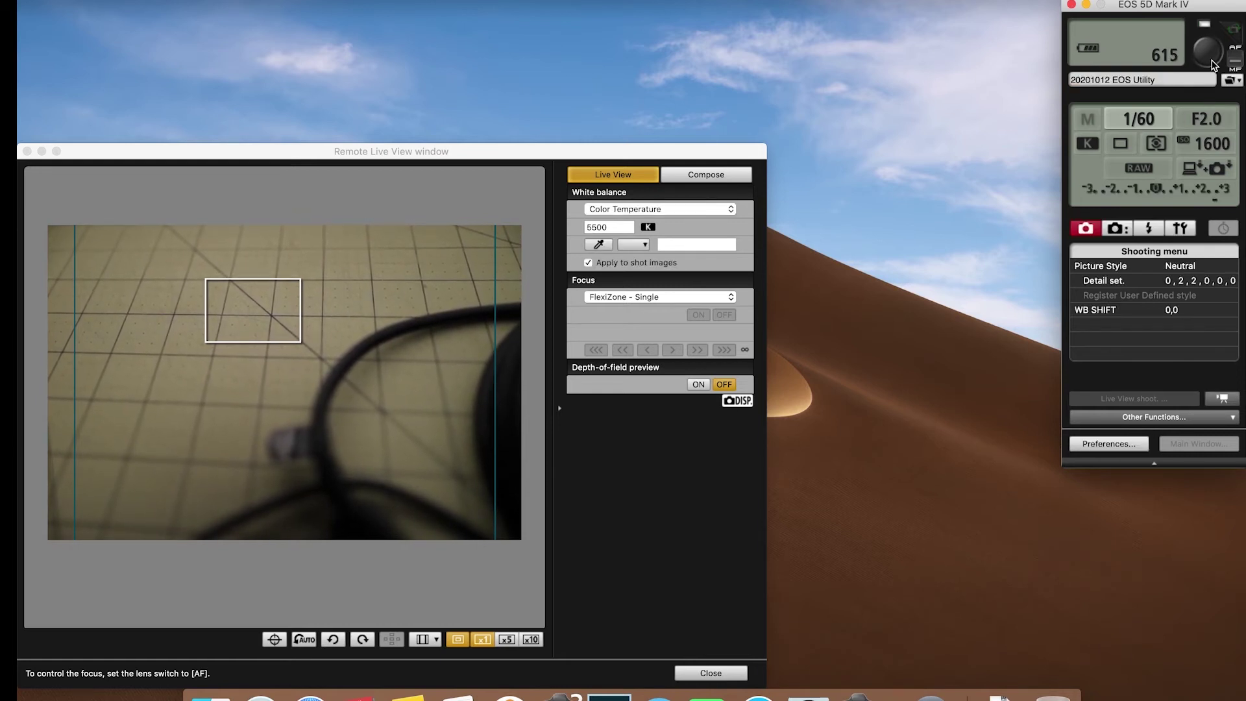
mouse_move(1213, 8)
mouse_down()
mouse_move(1104, 27)
mouse_move(1105, 15)
mouse_up()
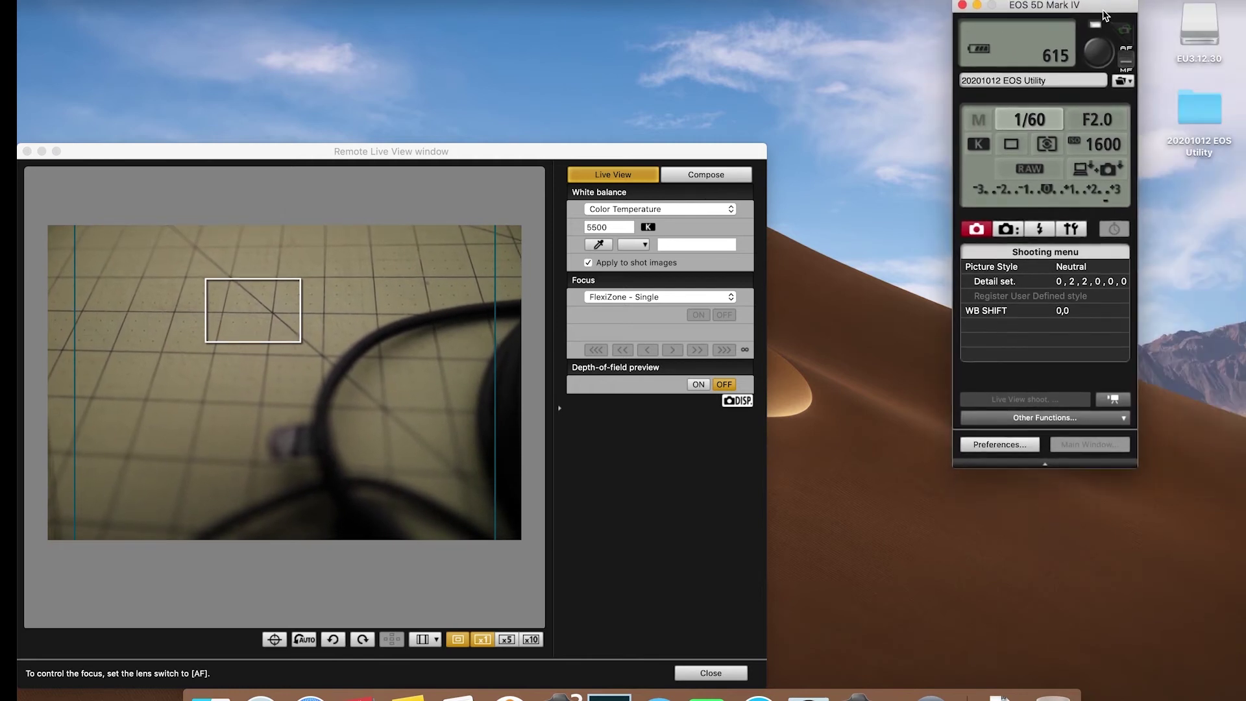
- Open the '20201012 EOS Utility' folder and select the captured _LX13221.CR2 file
double_click(1204, 117)
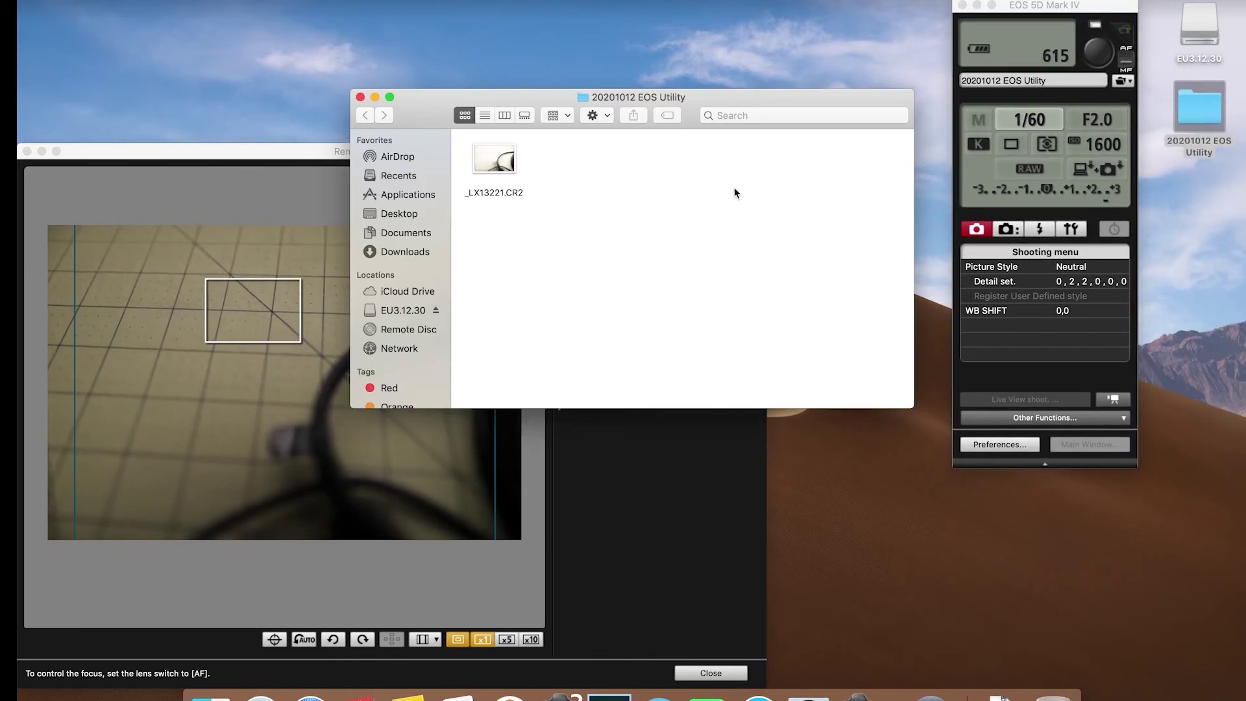
click(509, 161)
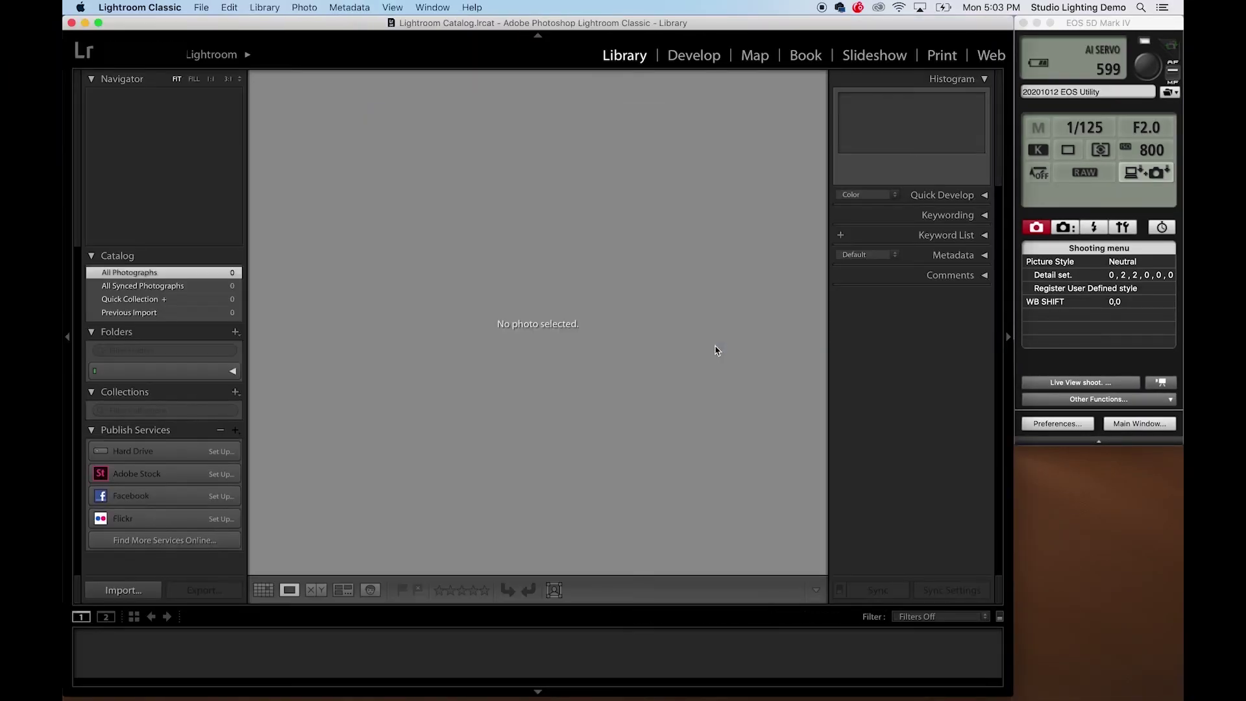
- Open Auto Import Settings from Lightroom's File > Auto Import menu
click(199, 6)
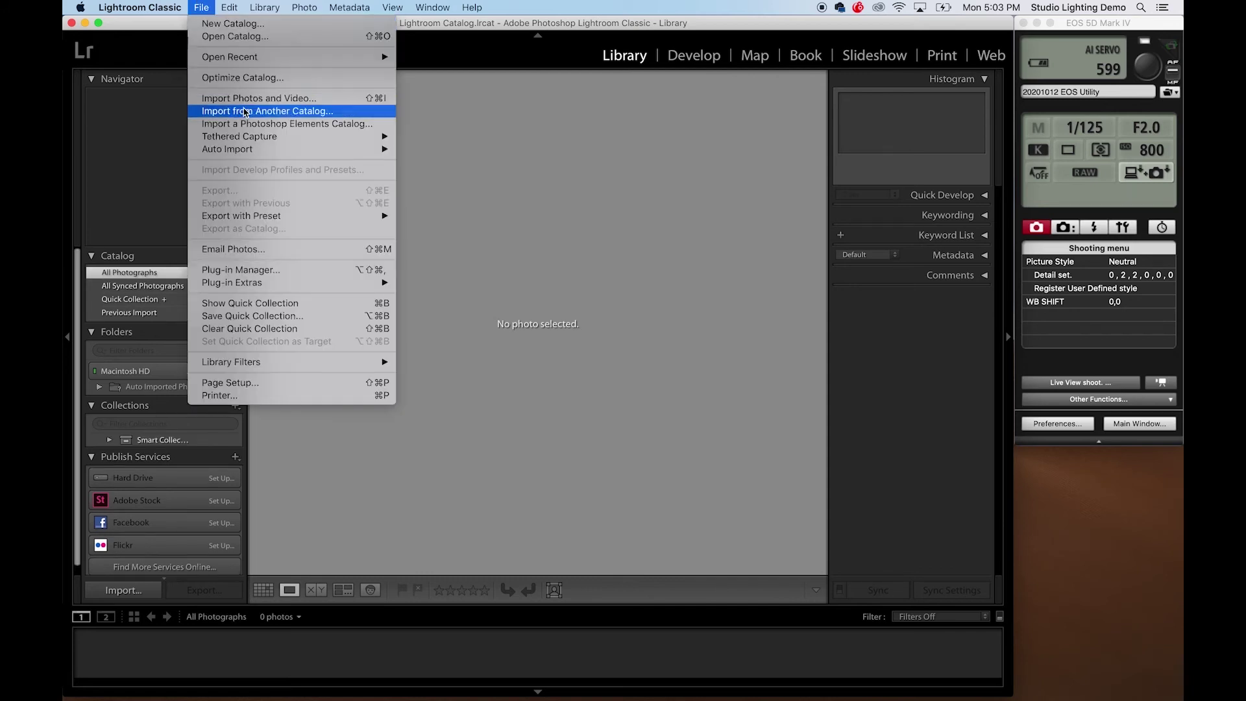
mouse_move(228, 149)
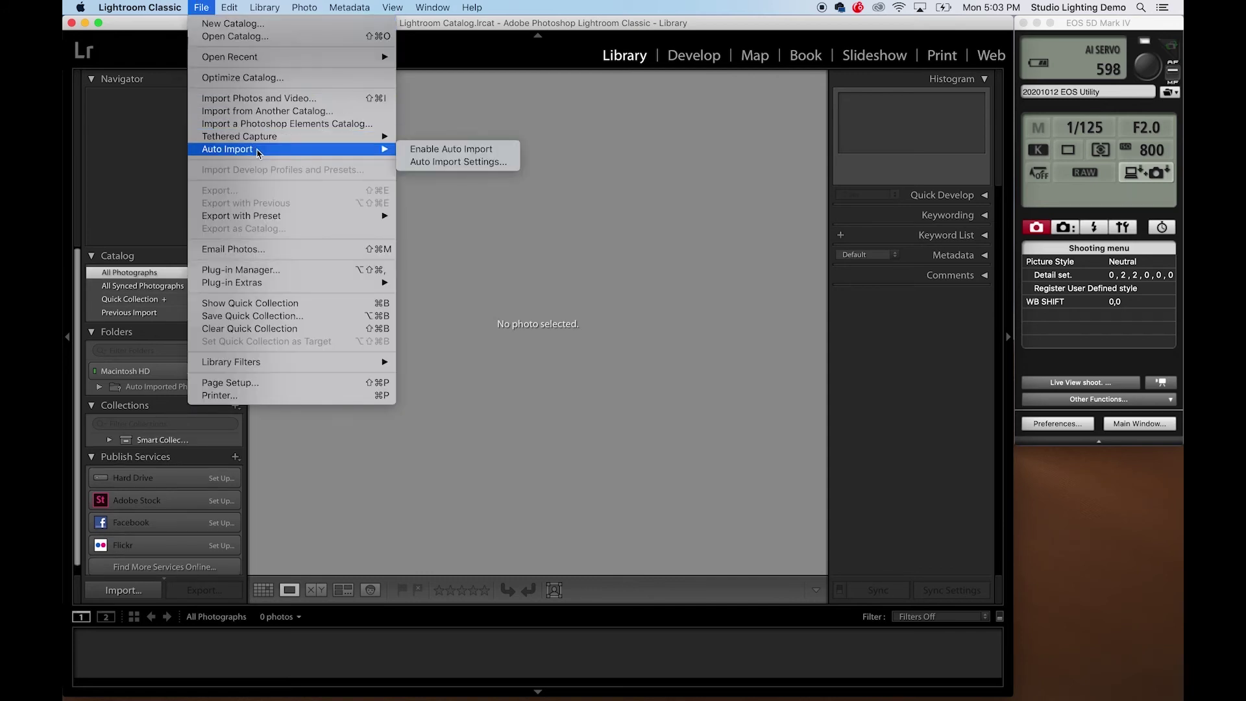
click(412, 163)
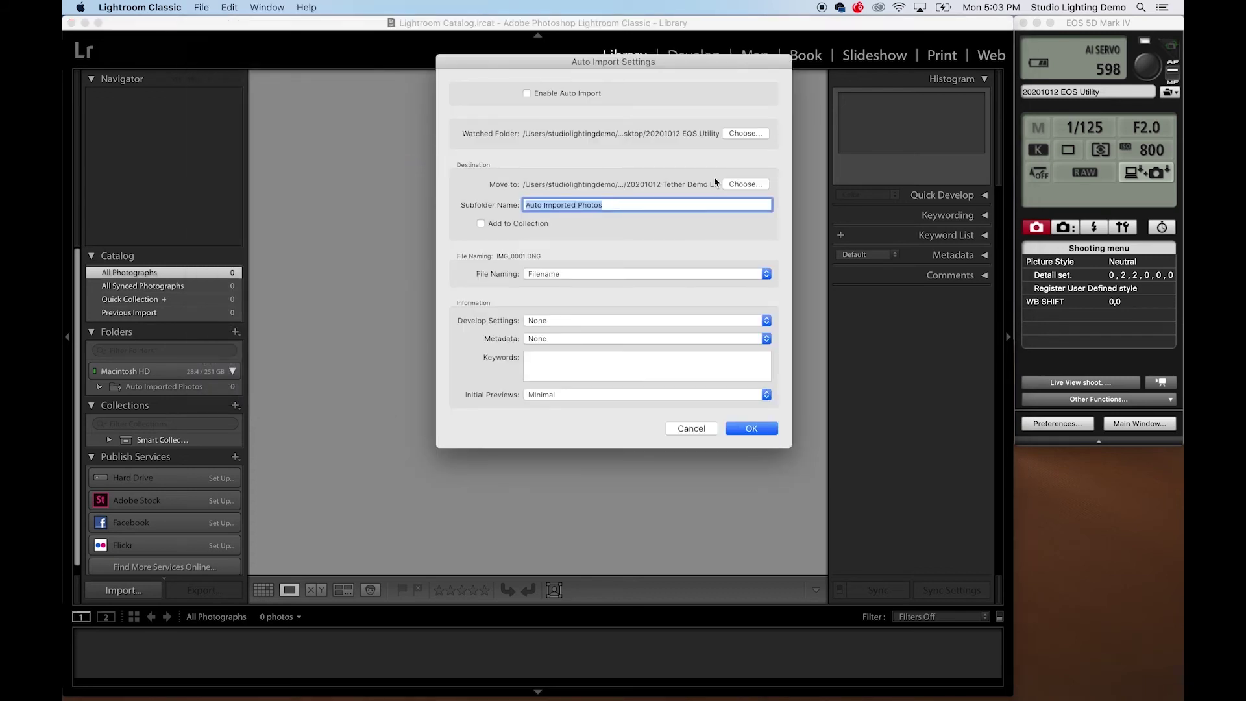
click(735, 134)
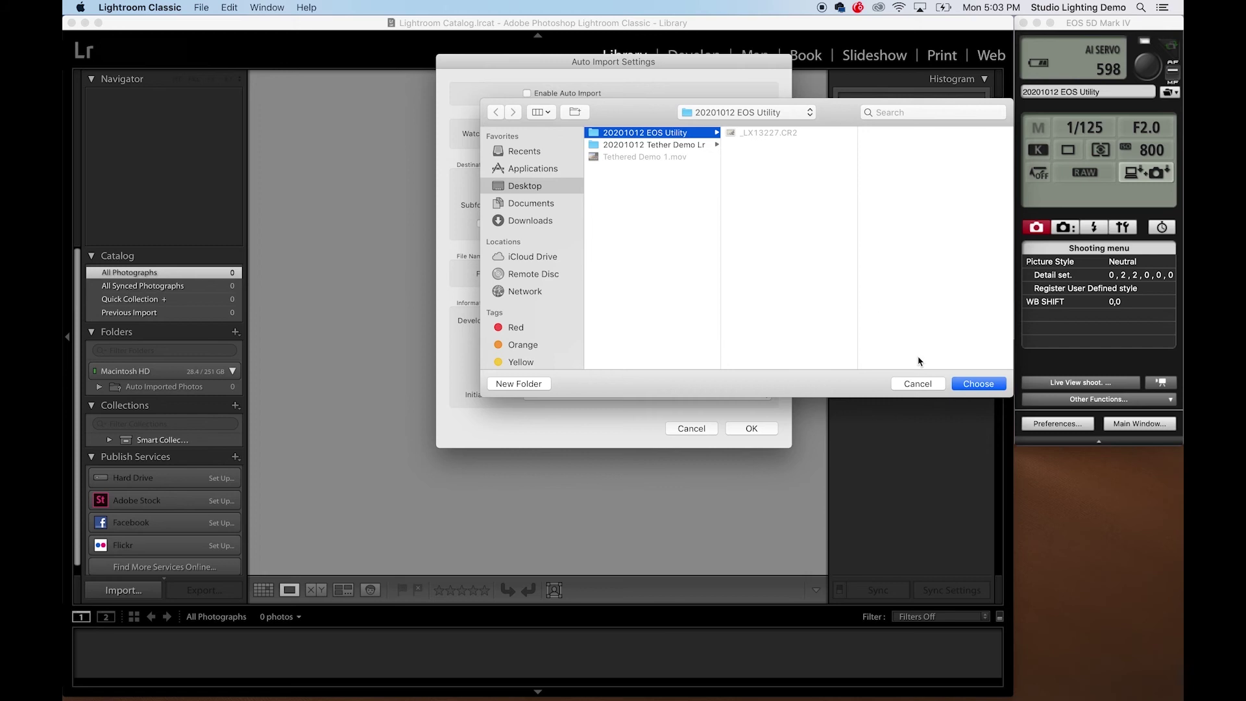
click(977, 384)
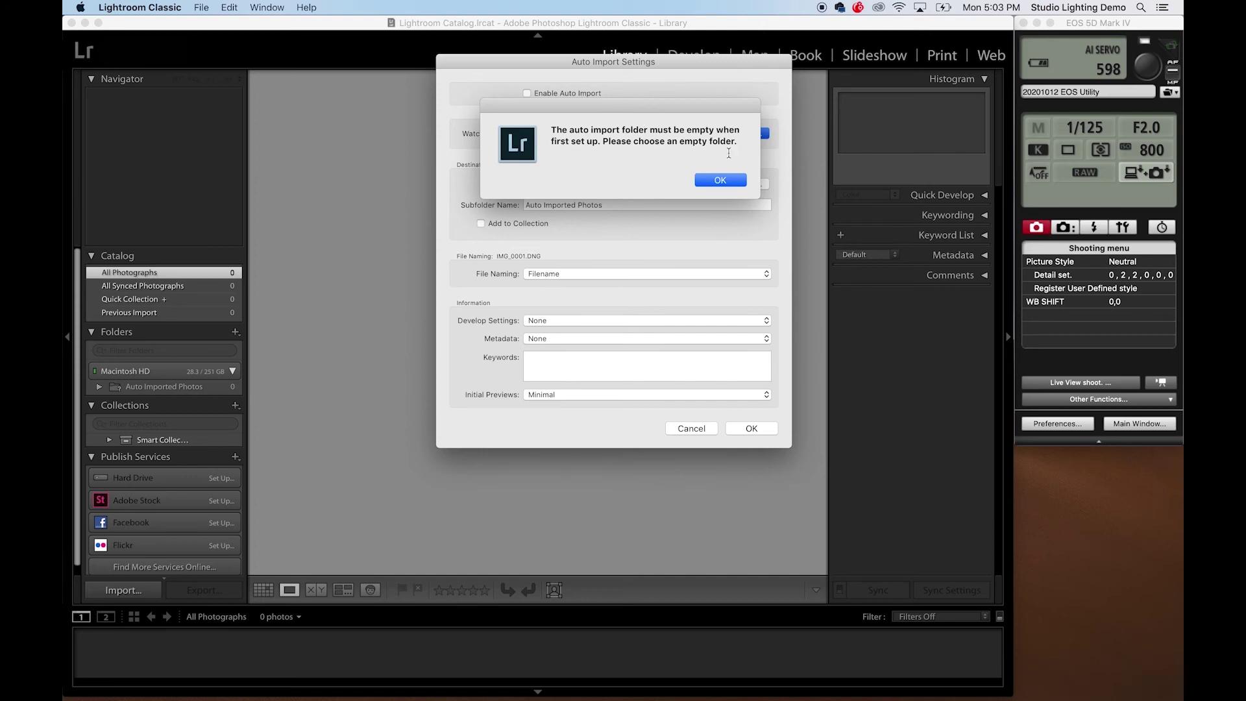
click(722, 180)
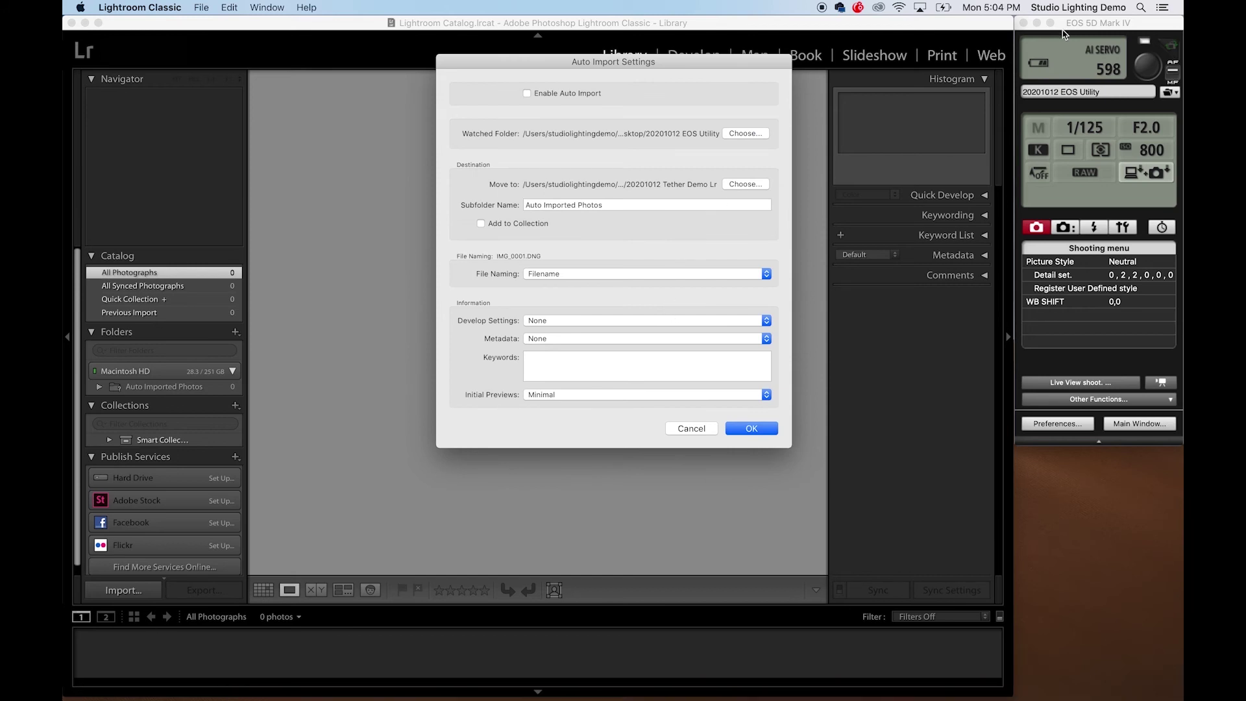
- Move _LX13227.CR2 from the '20201012 EOS Utility' folder to the Trash
click(1038, 24)
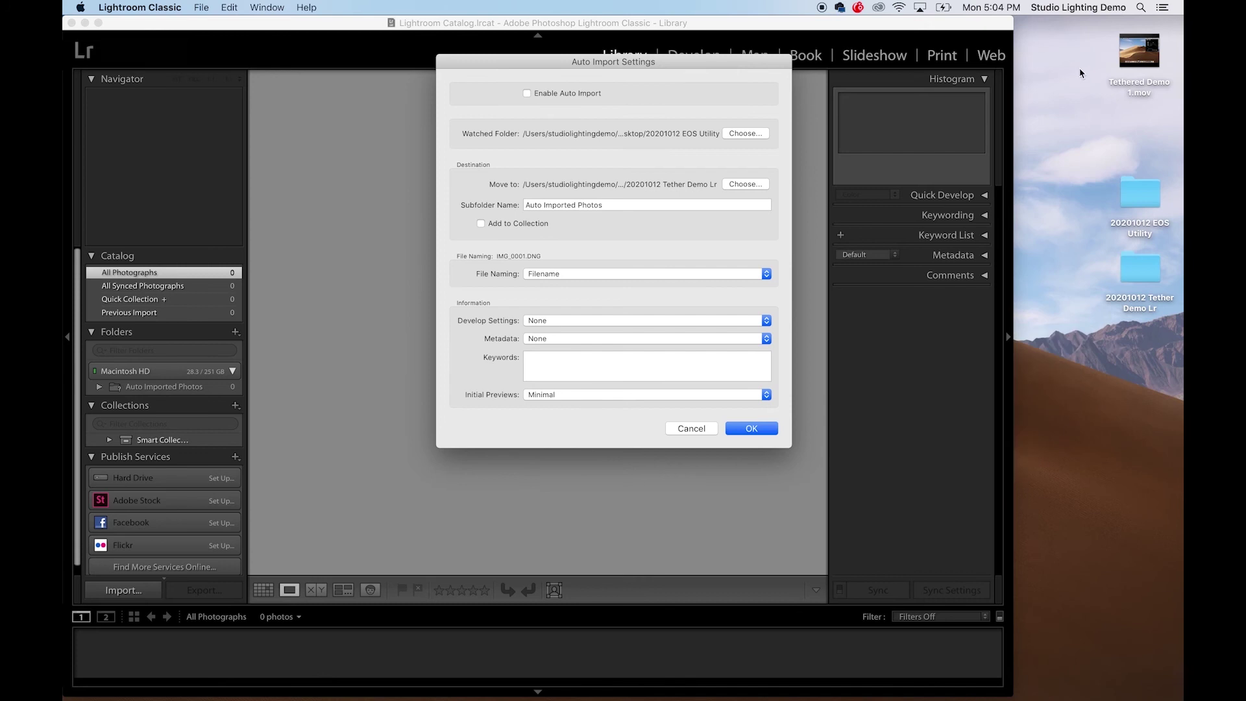
double_click(1145, 200)
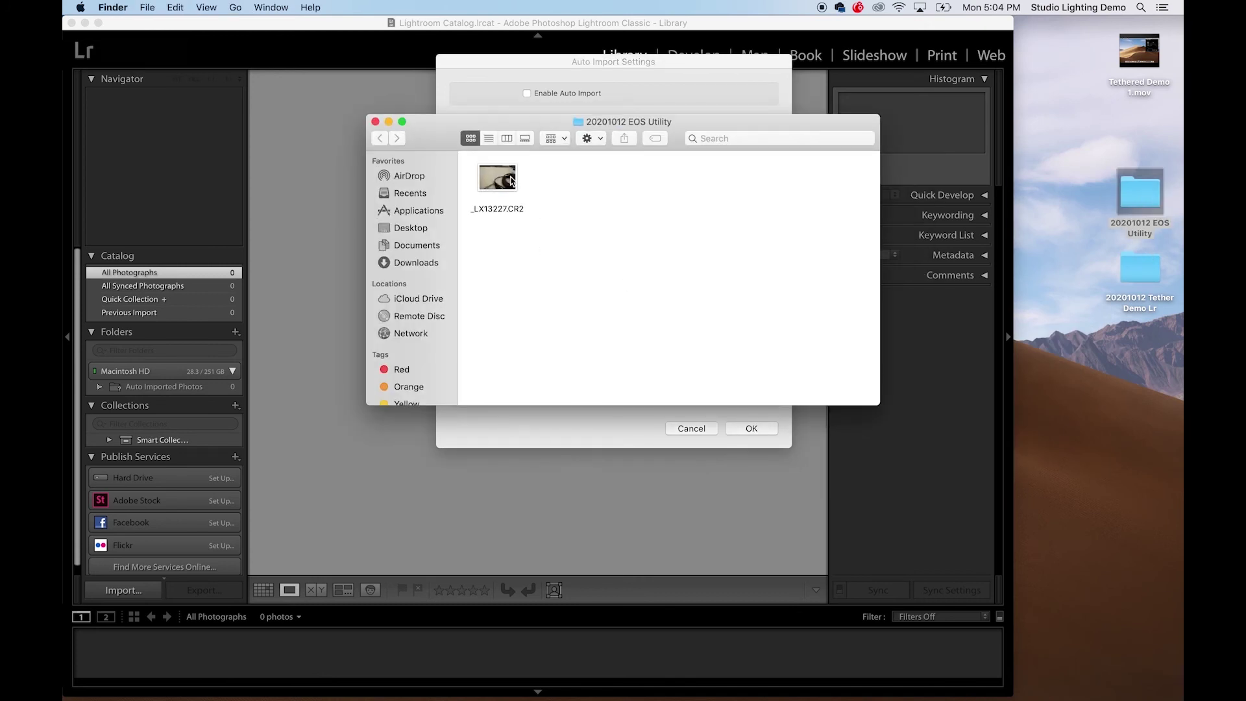
click(512, 181)
key(super+BackSpace)
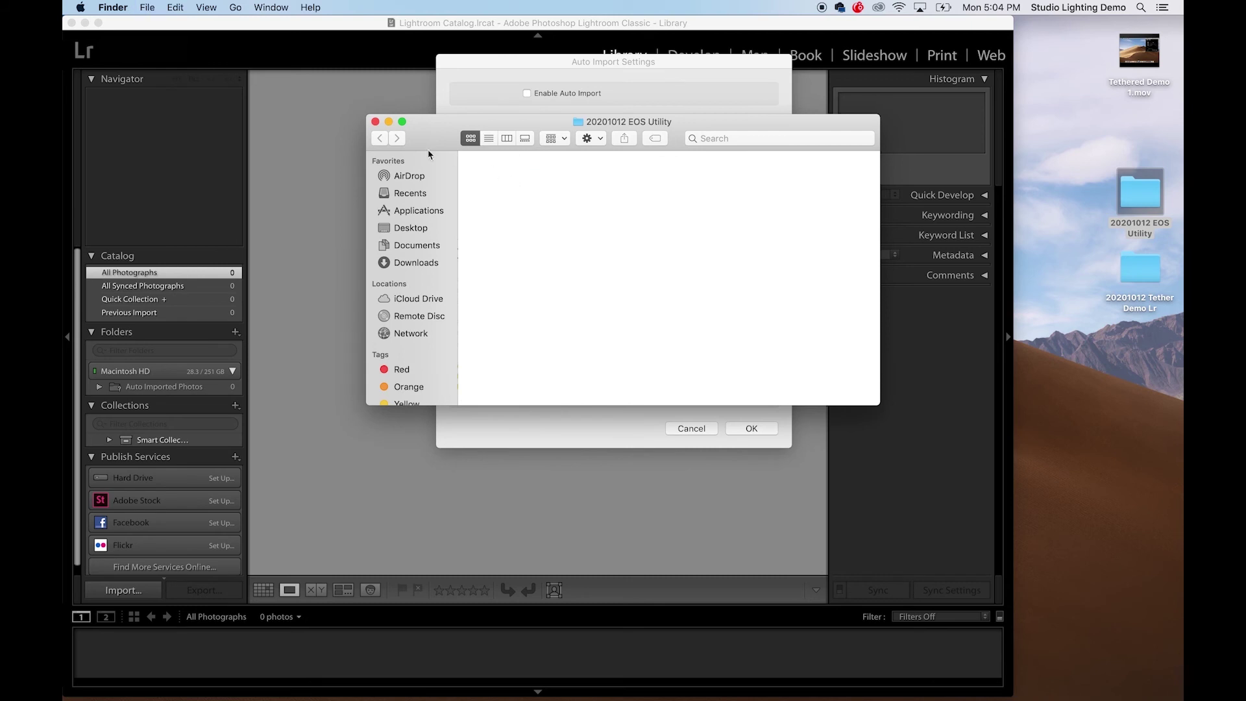
click(375, 122)
mouse_move(957, 697)
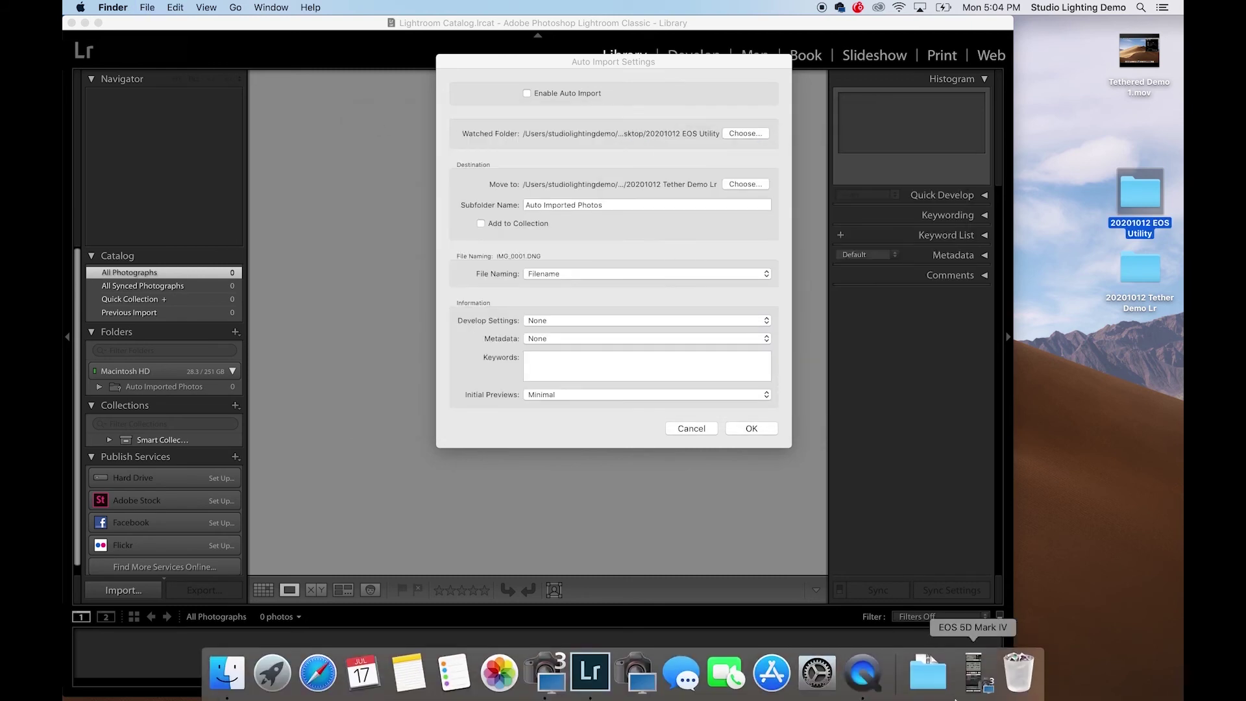
- Permanently empty the Trash
right_click(1024, 673)
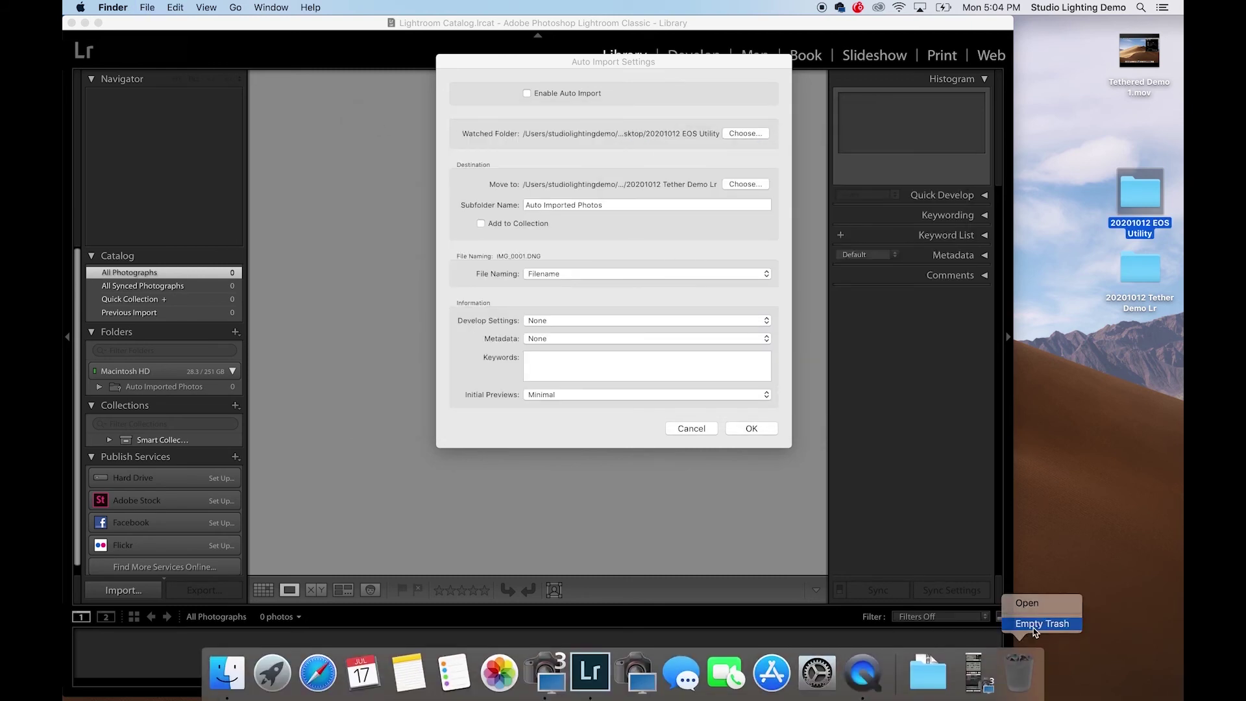
click(1041, 625)
click(719, 246)
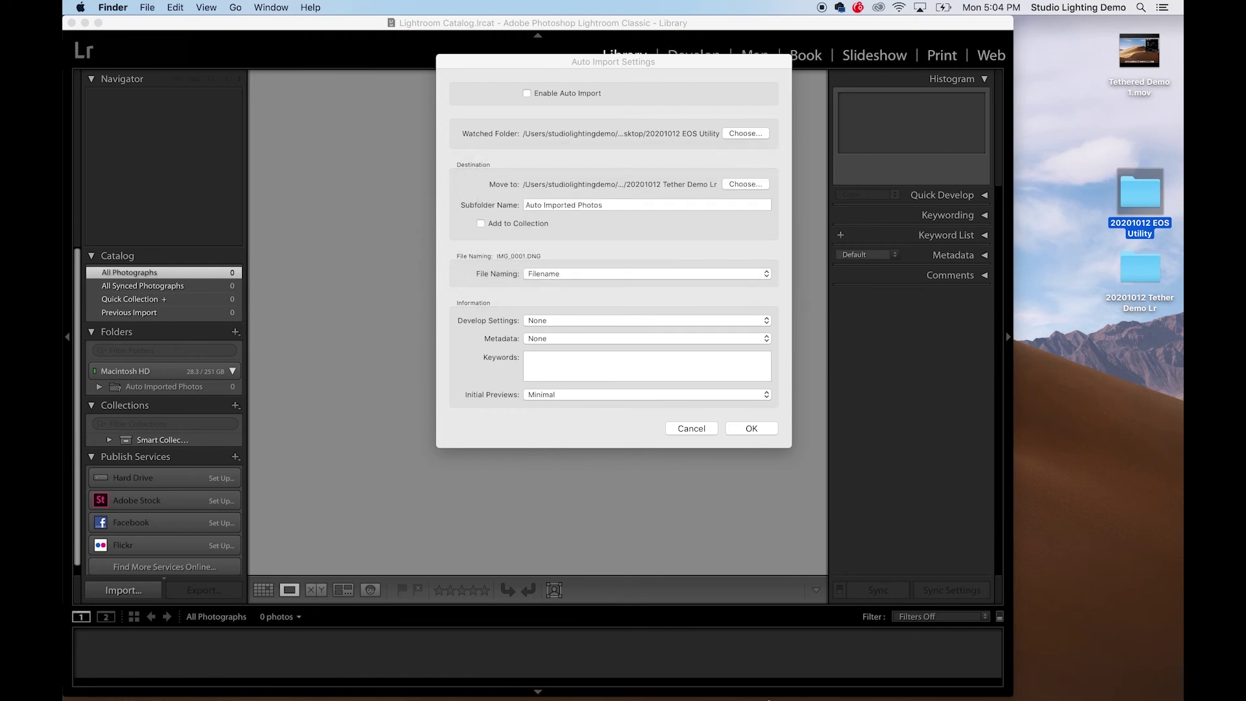
- Set '20201012 Tether Demo Lr' as destination, '20201012 EOS Utility' as watched folder, enable Auto Import
mouse_move(778, 672)
click(545, 672)
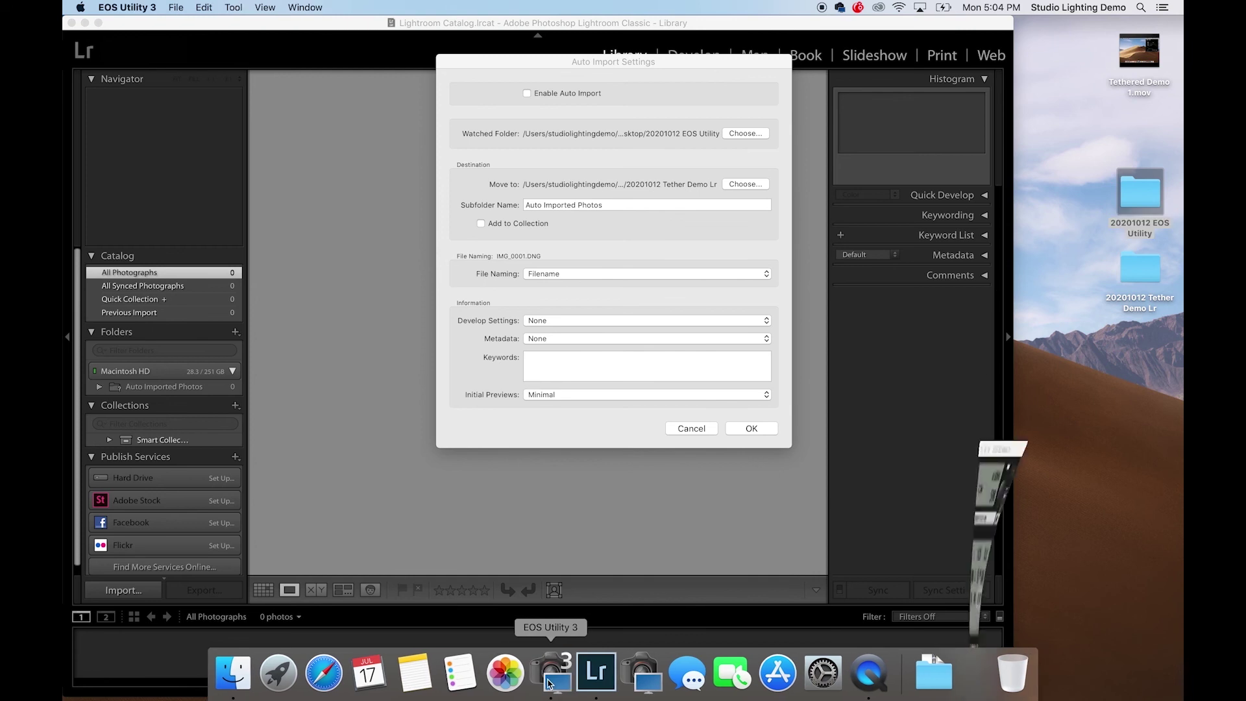
click(744, 190)
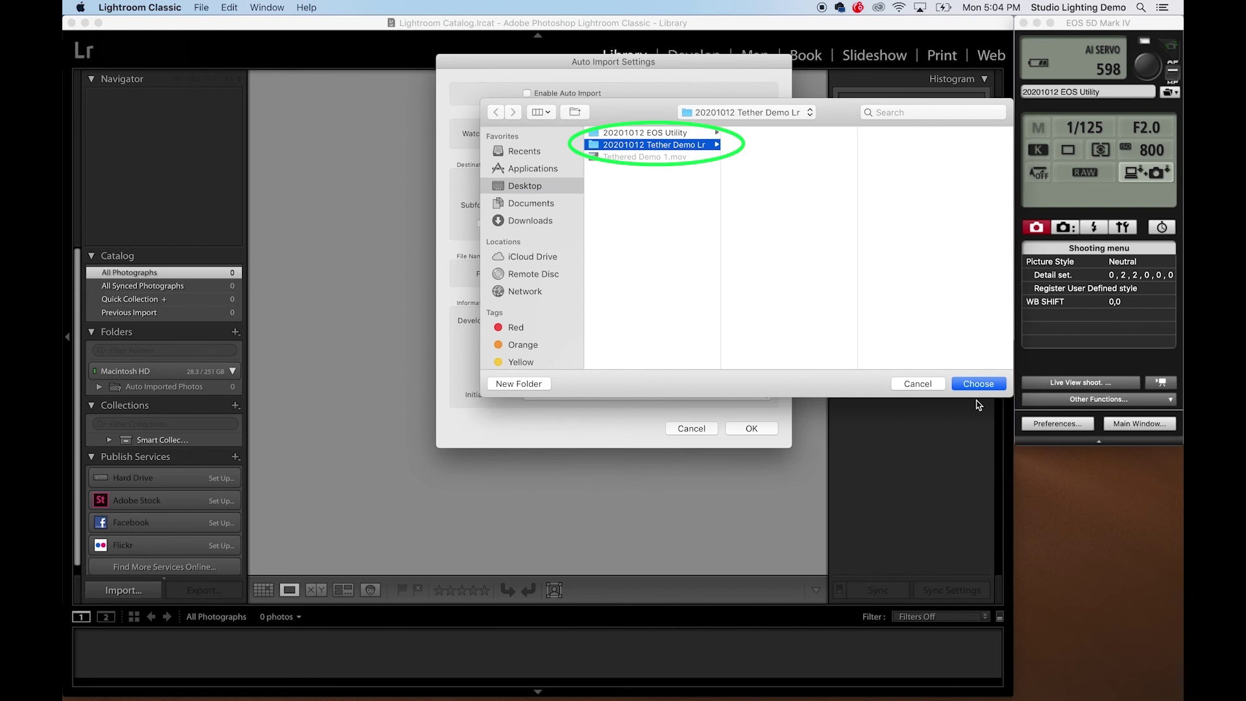
click(981, 386)
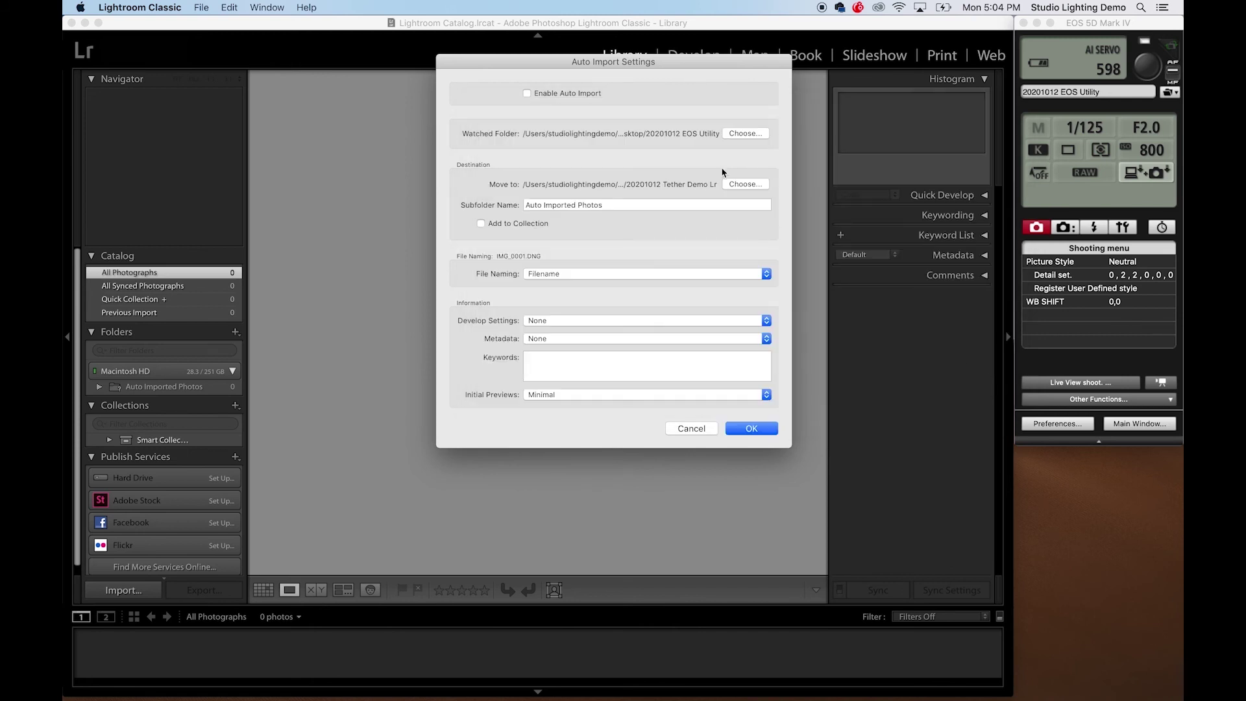
click(747, 135)
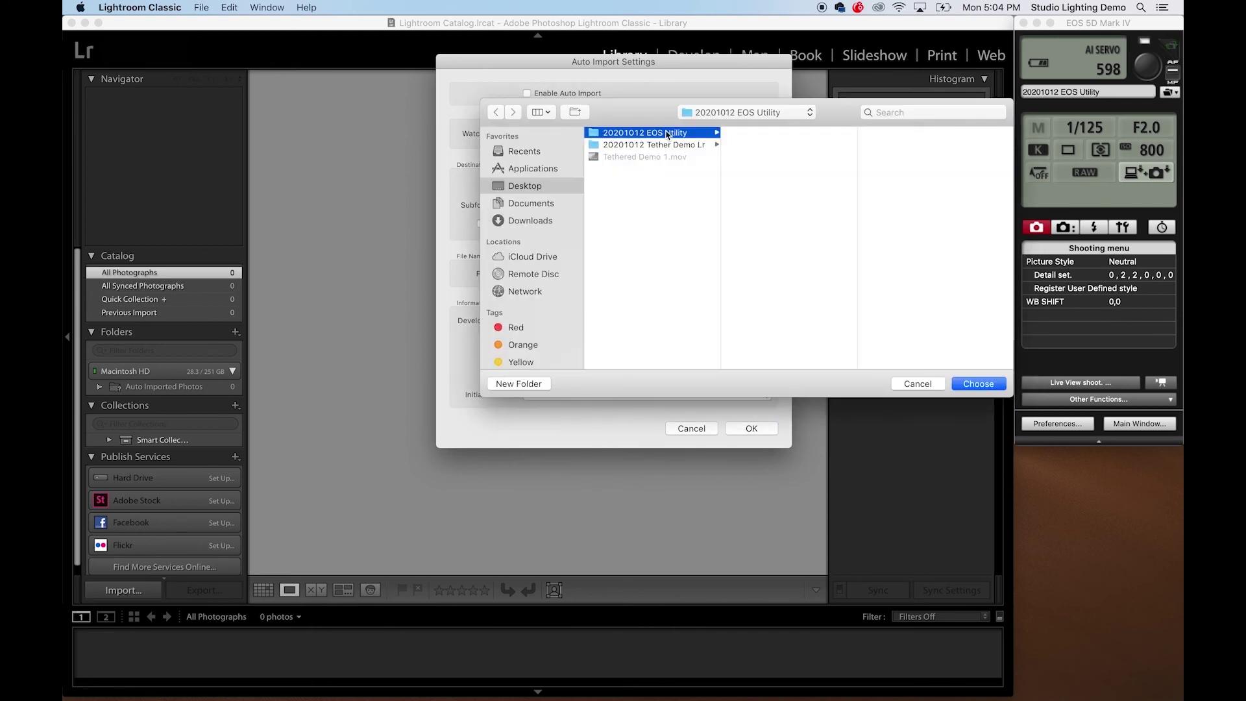
click(978, 383)
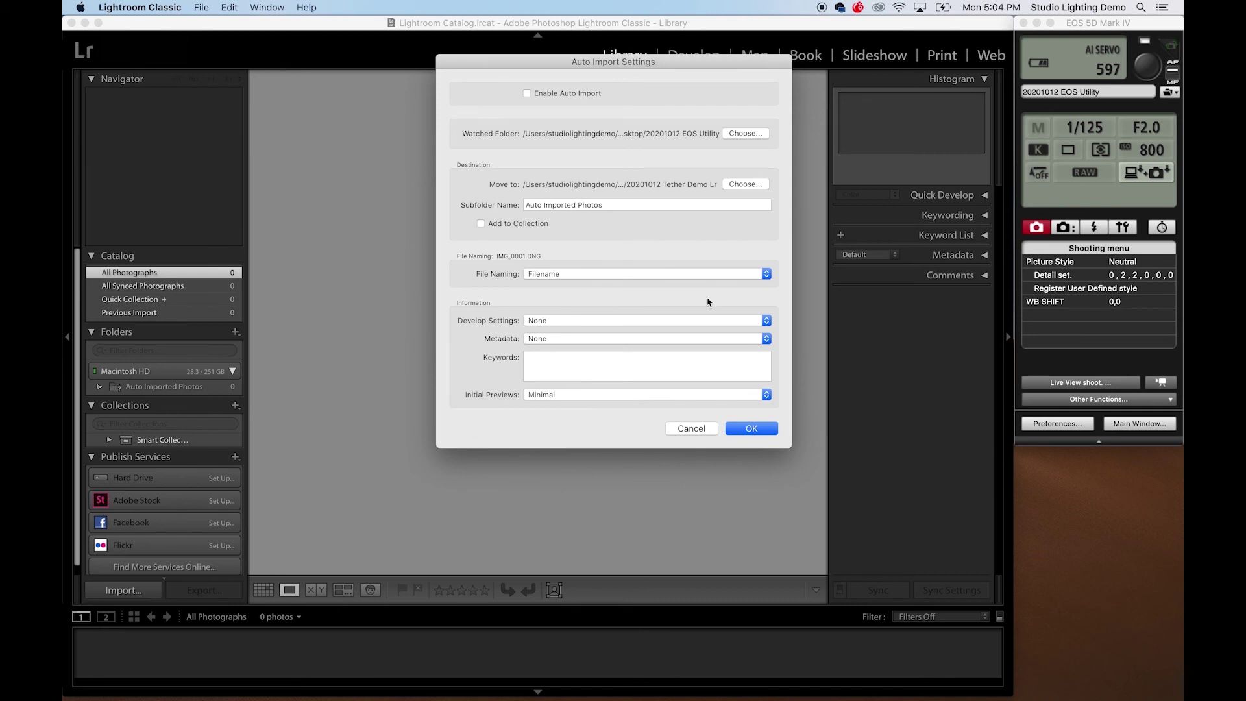
click(527, 94)
- Confirm auto import, fire a test shot, and view the imported _LX13228.CR2 large
click(756, 430)
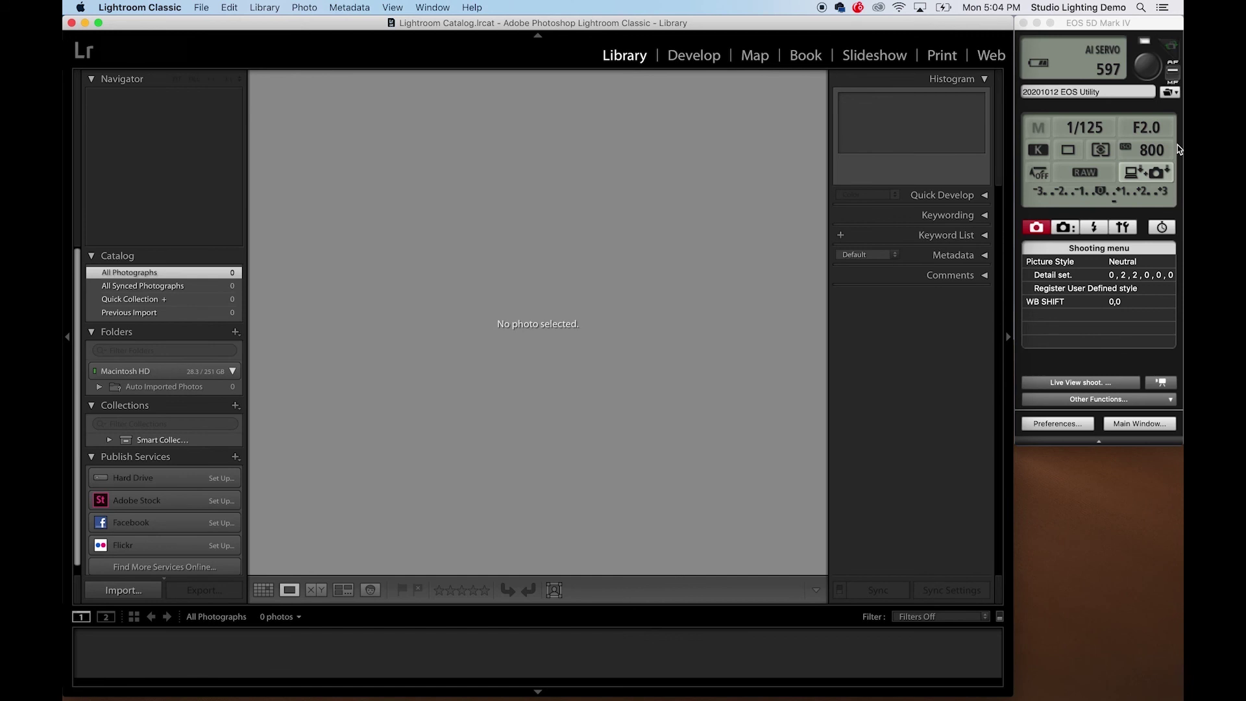
click(1149, 68)
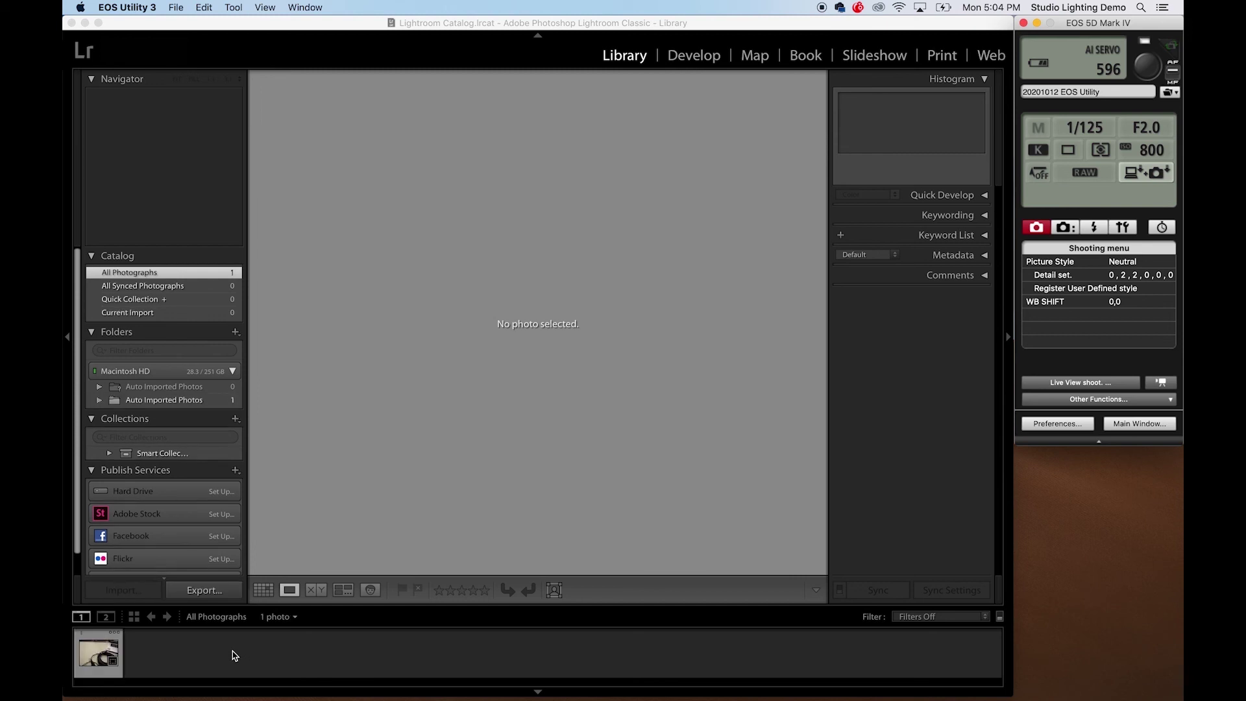
click(100, 654)
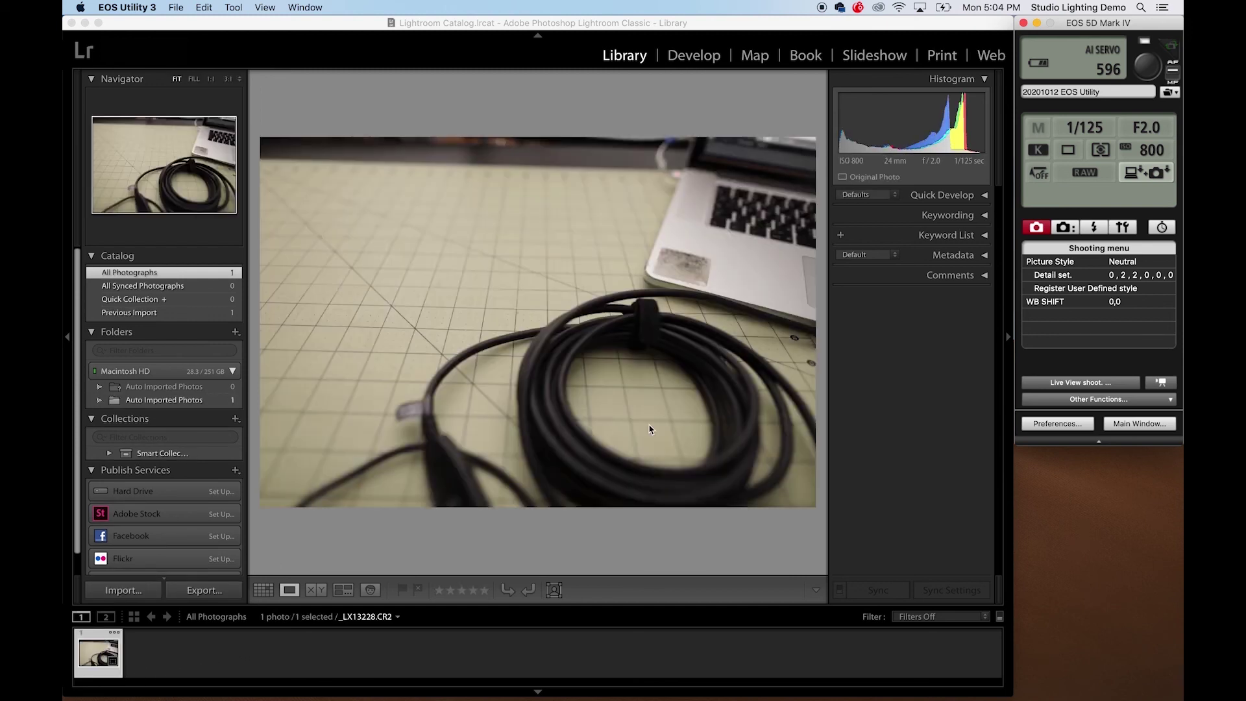